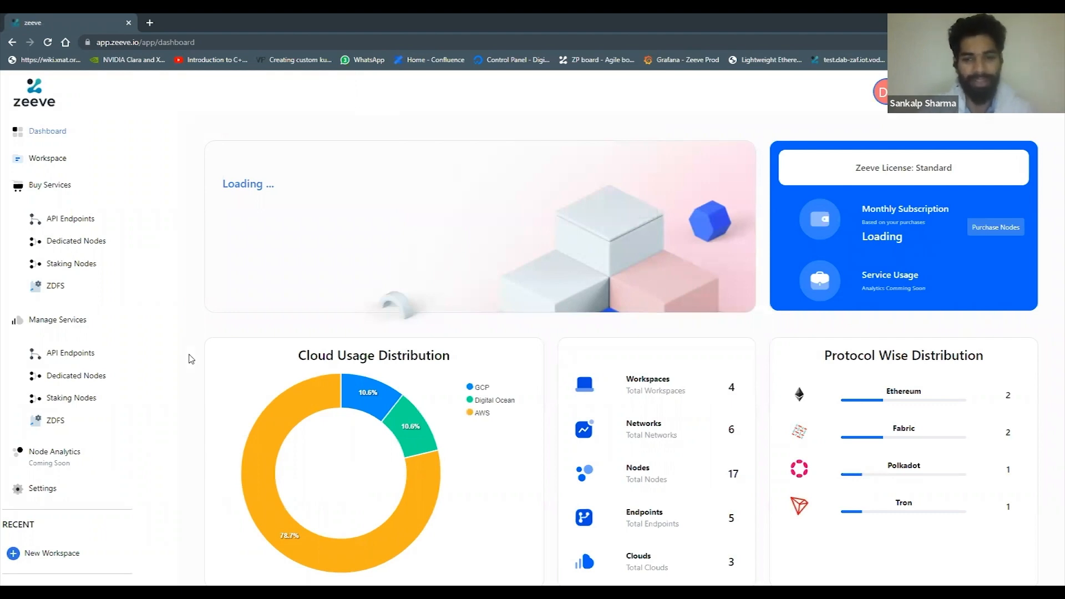
# - Open the managed dedicated nodes, start adding a network, and go to buying a new subscription
pyautogui.scroll(-1, 191, 359)
pyautogui.scroll(1, 190, 359)
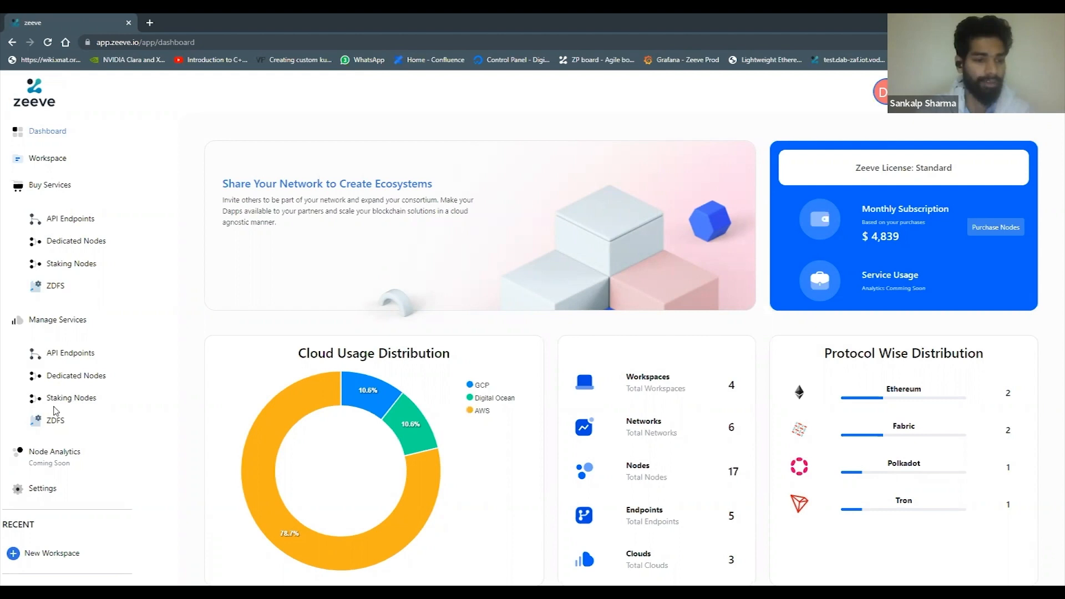
pyautogui.click(82, 377)
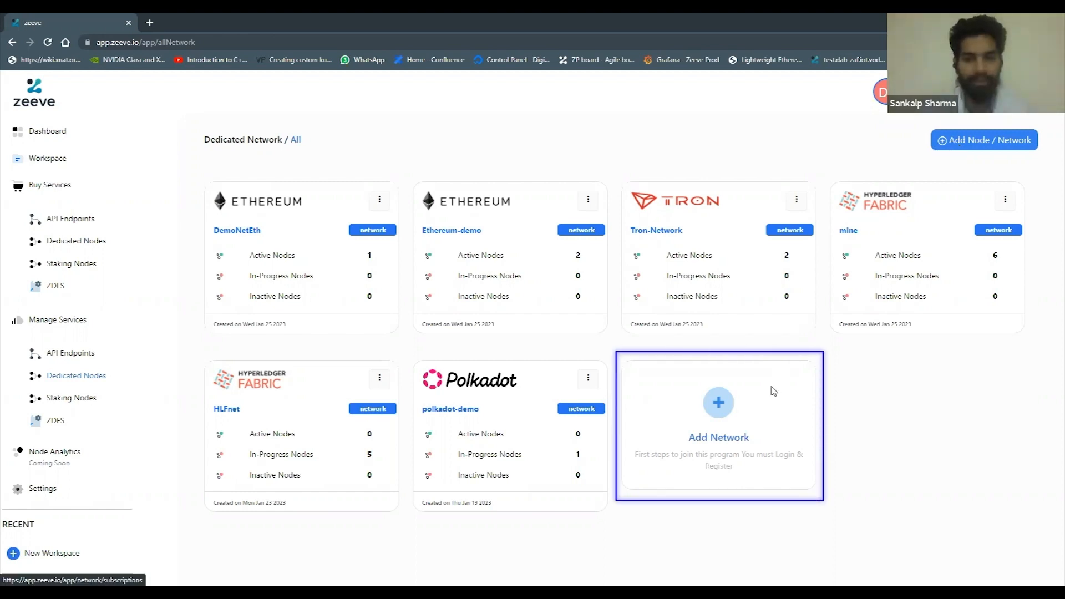
pyautogui.click(774, 391)
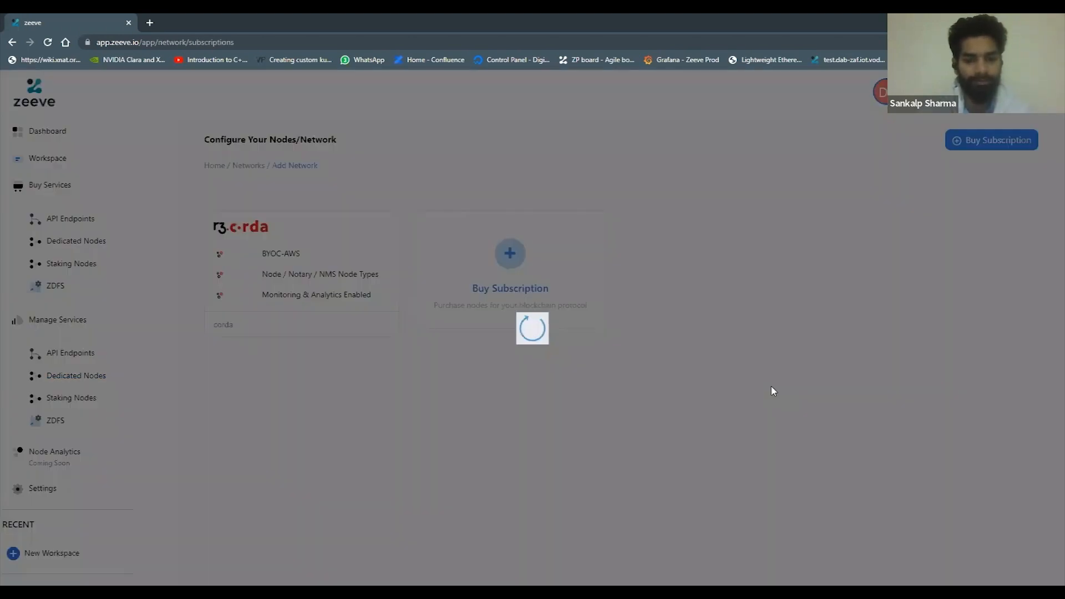
pyautogui.scroll(-1, 773, 392)
pyautogui.scroll(-2, 773, 392)
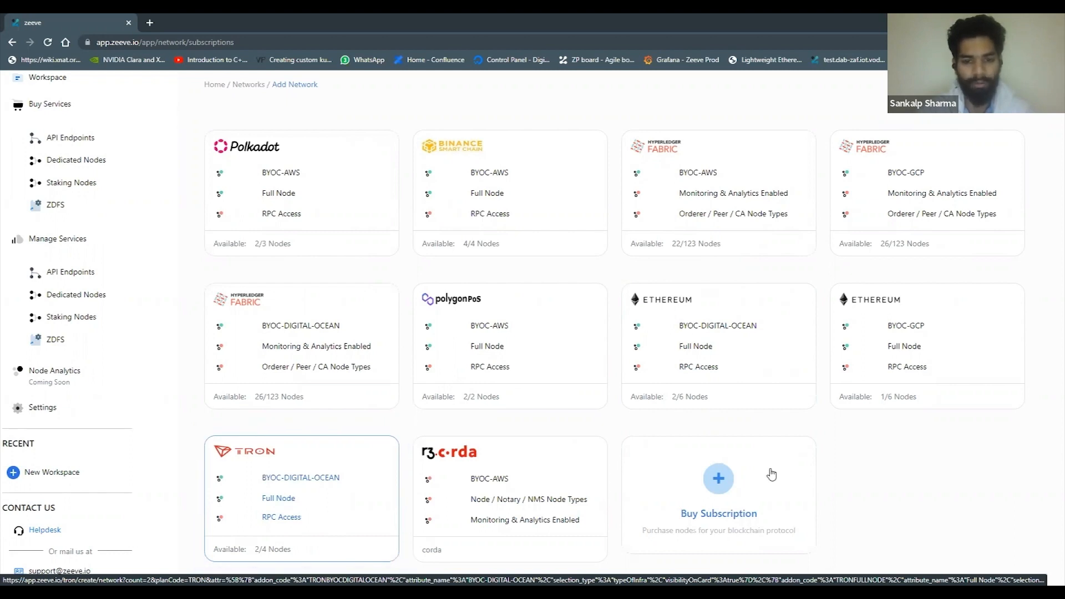
pyautogui.click(721, 483)
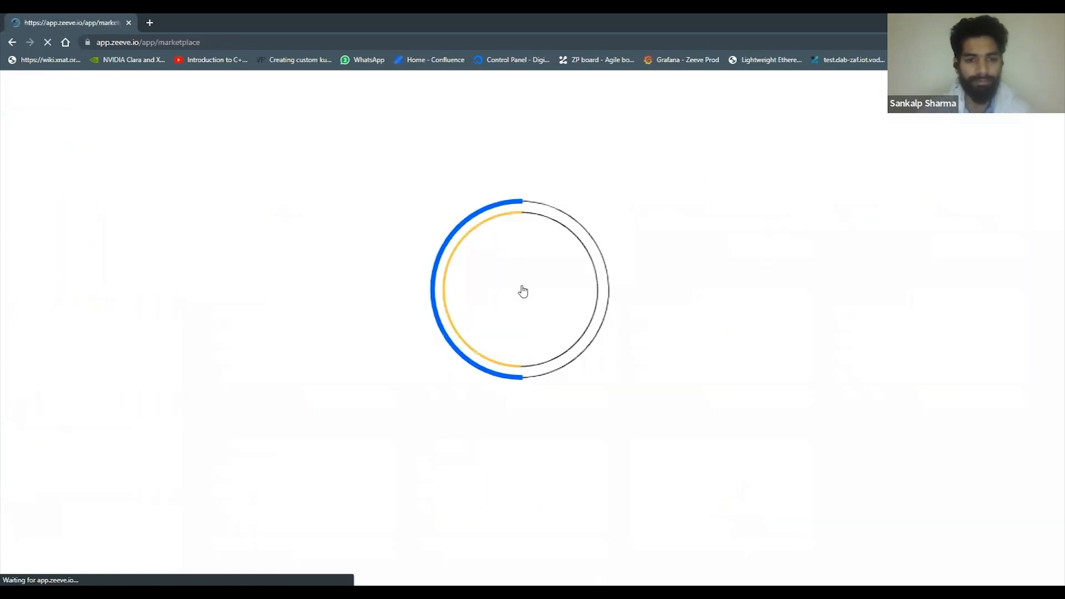
# - Choose the Tron protocol from the public protocols in the node marketplace
pyautogui.scroll(-1, 221, 257)
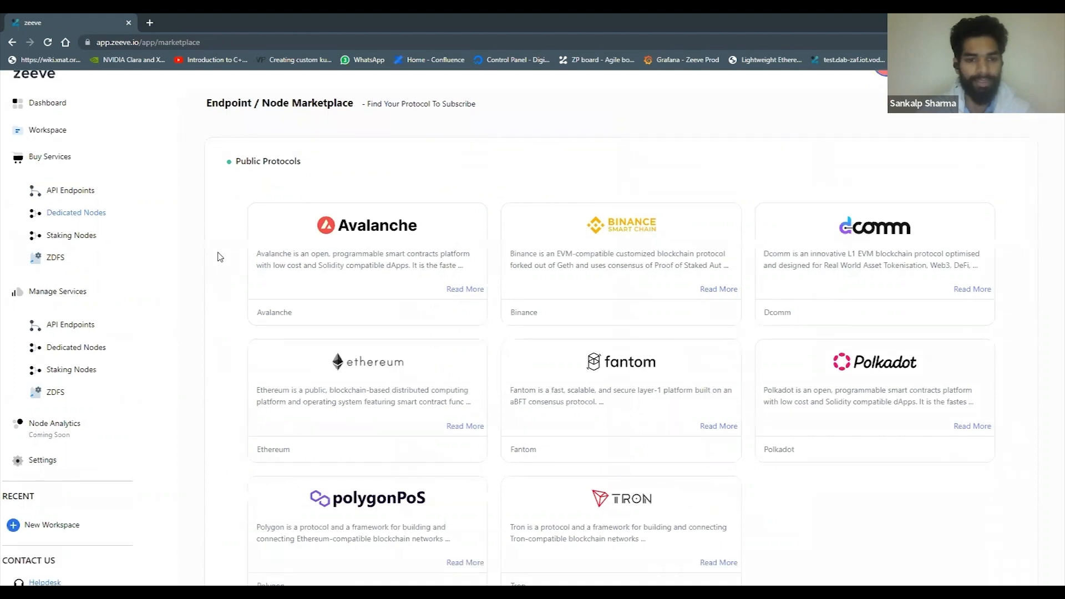
pyautogui.scroll(-1, 221, 258)
pyautogui.scroll(-1, 221, 257)
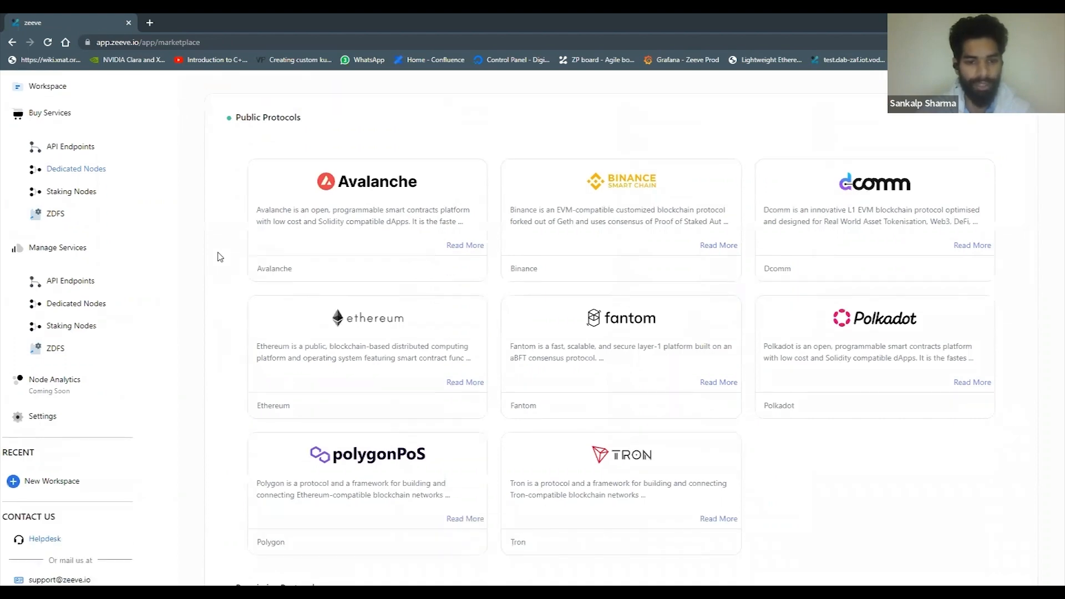
pyautogui.scroll(-1, 221, 257)
pyautogui.scroll(-1, 228, 257)
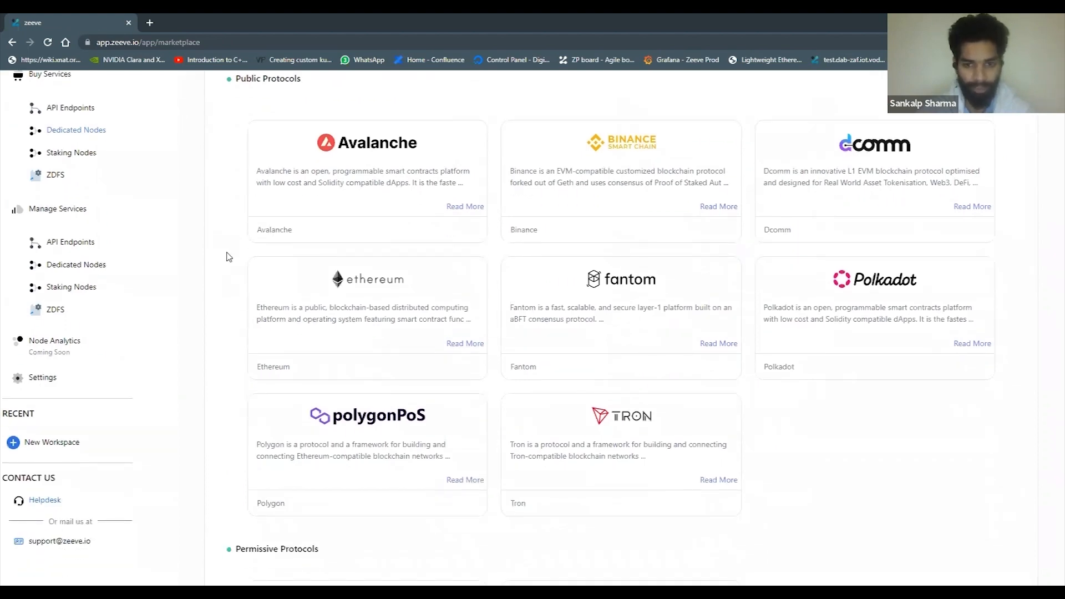
pyautogui.click(603, 441)
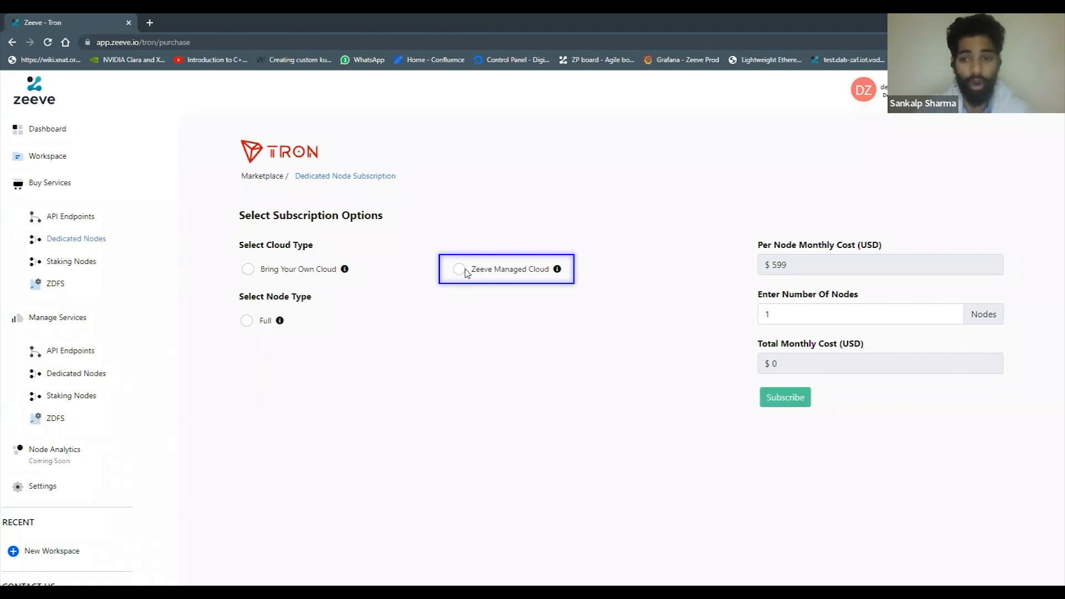
# - Subscribe to a Tron full node with Bring Your Own Cloud on AWS and continue to payment
pyautogui.click(248, 269)
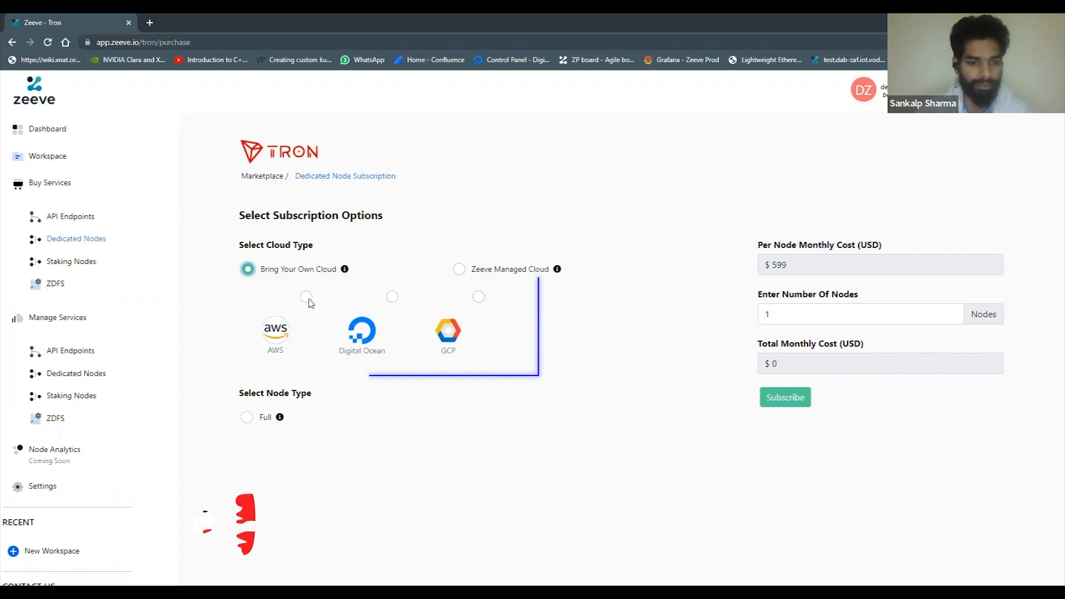
pyautogui.click(300, 342)
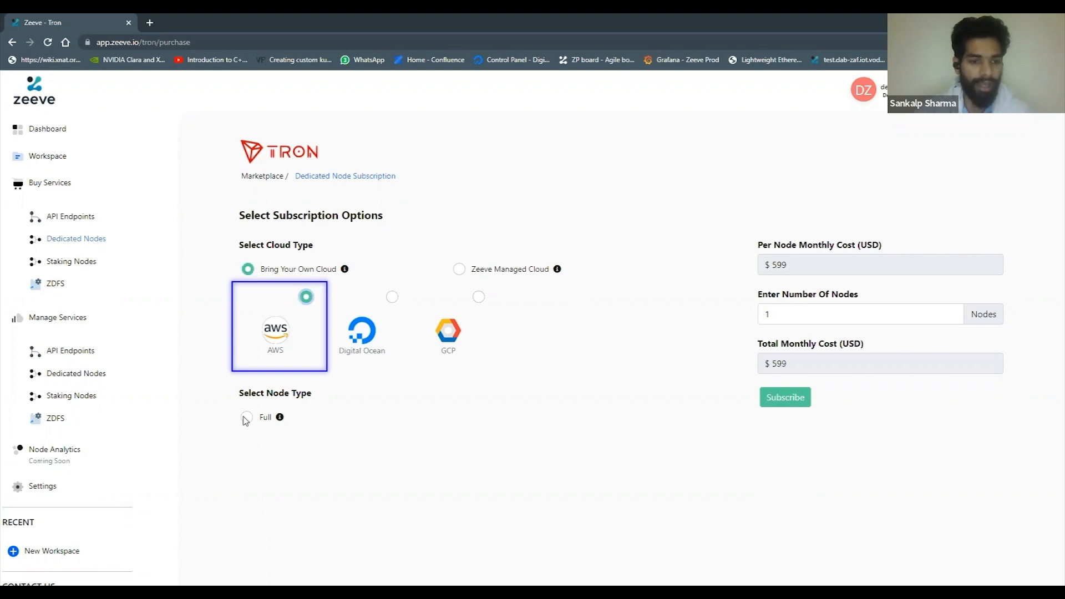
pyautogui.click(246, 419)
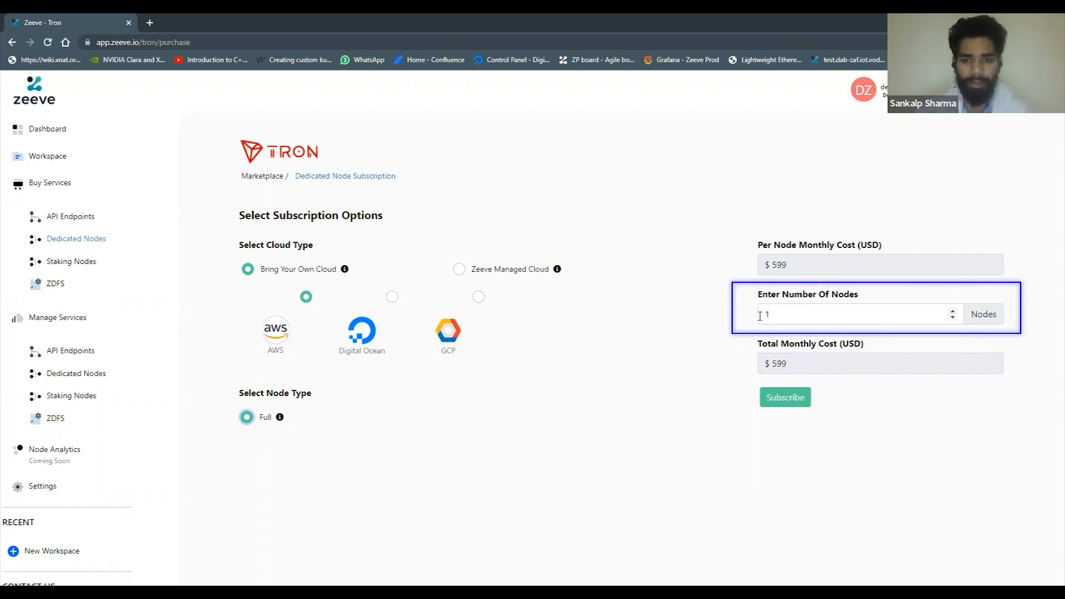
pyautogui.click(787, 398)
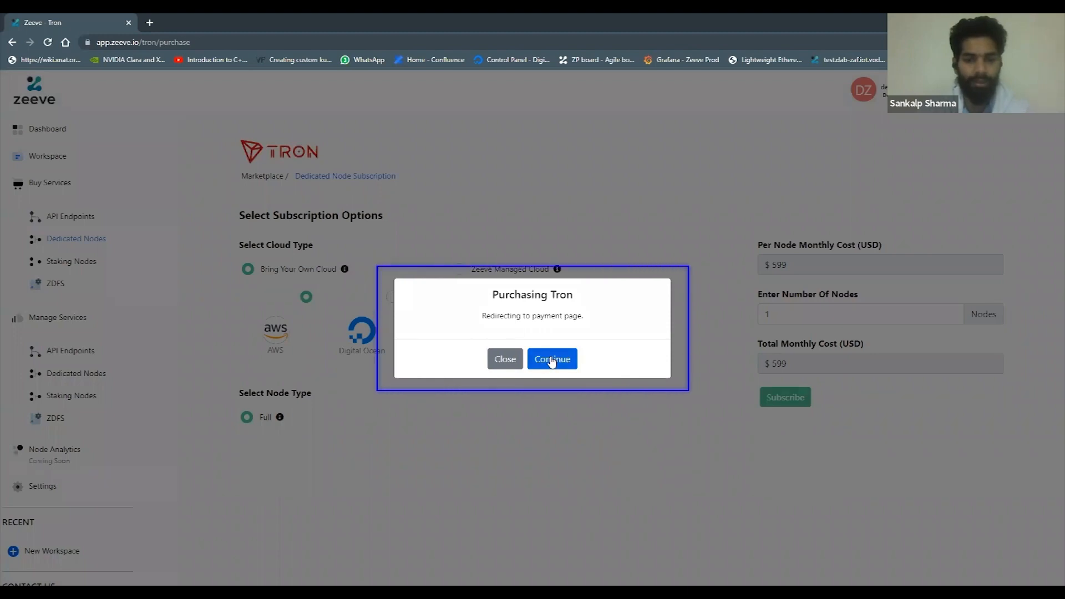
pyautogui.click(552, 360)
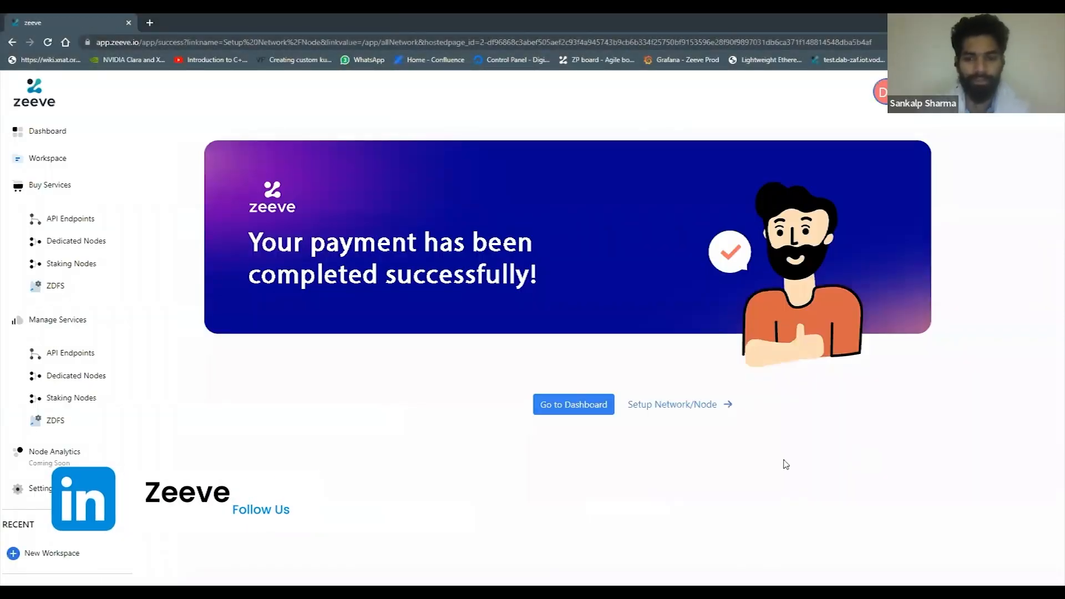
# - Start setting up a new network from the Tron BYOC-AWS full node subscription
pyautogui.click(658, 410)
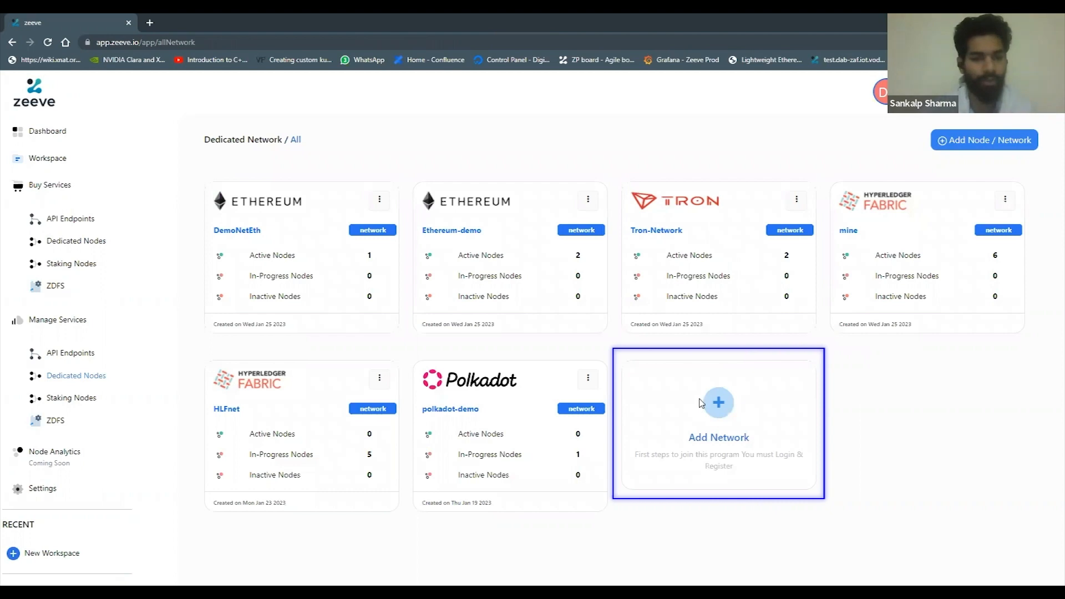
pyautogui.click(700, 403)
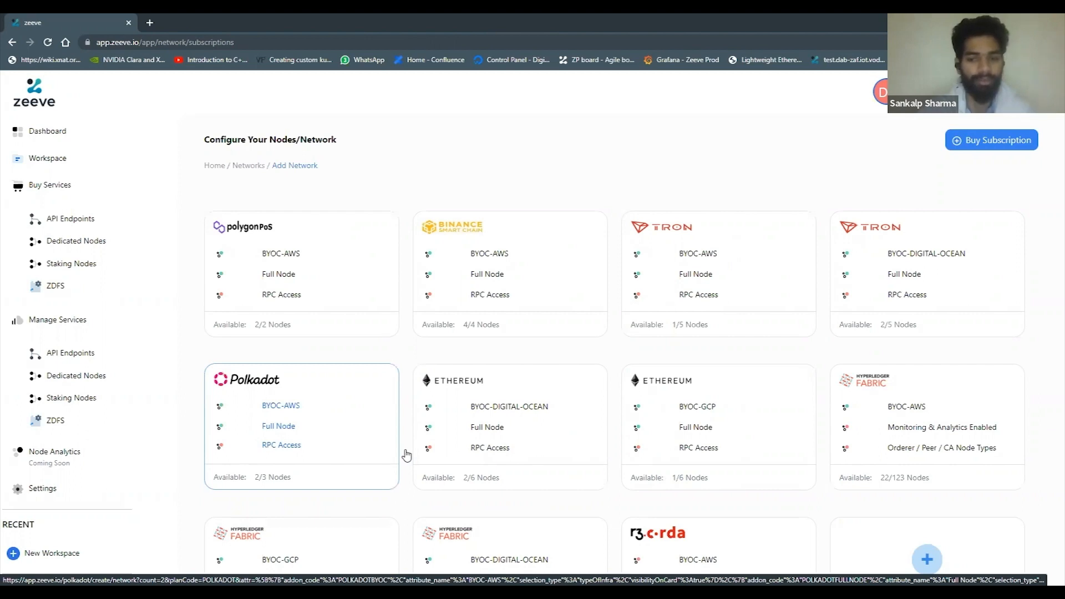
pyautogui.scroll(-2, 407, 455)
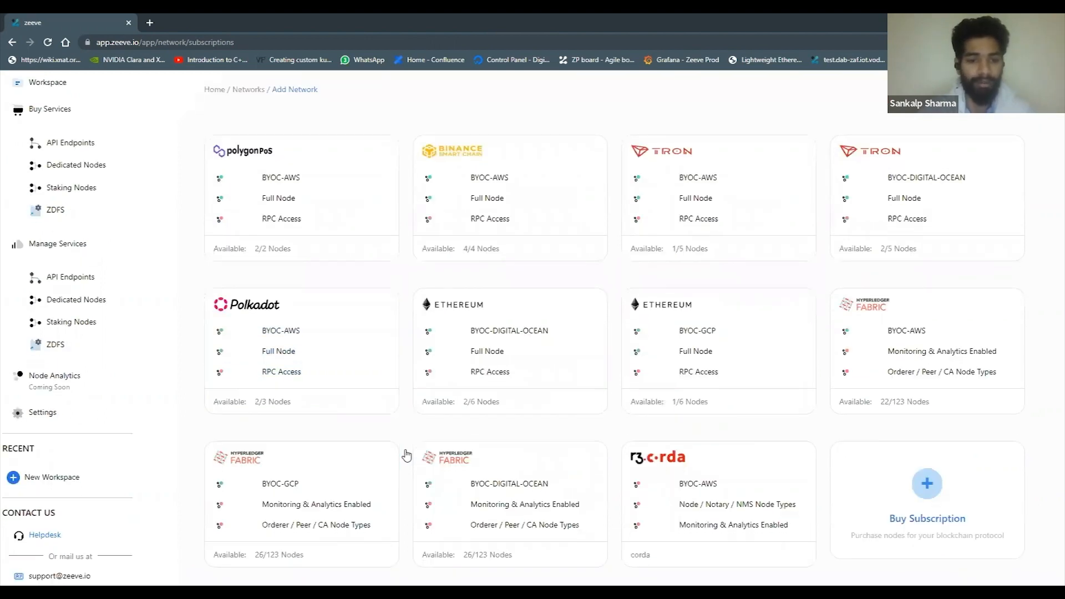
pyautogui.scroll(-1, 407, 455)
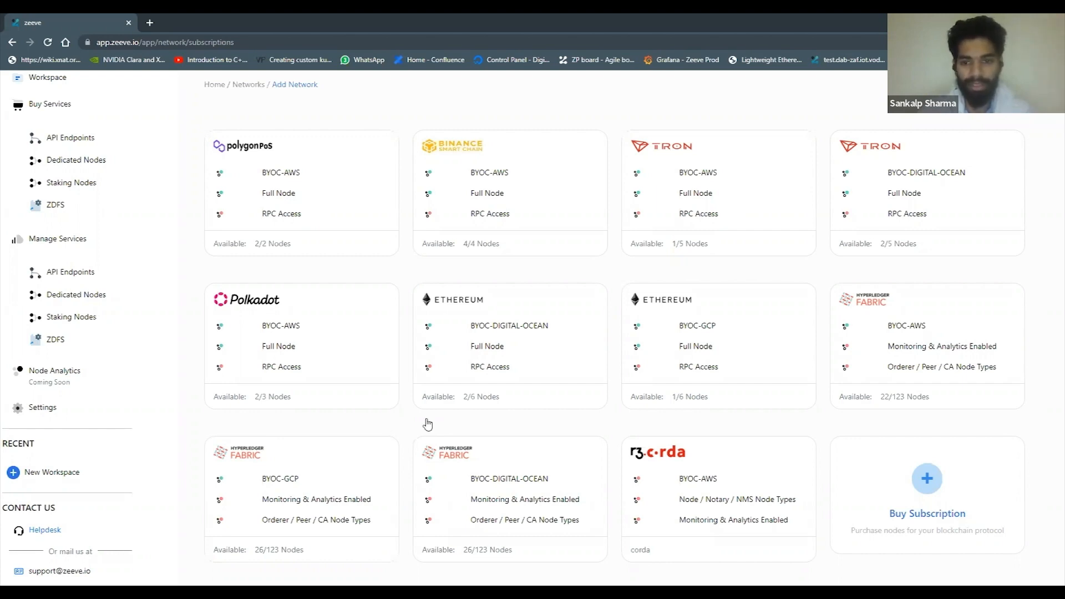
pyautogui.scroll(1, 427, 425)
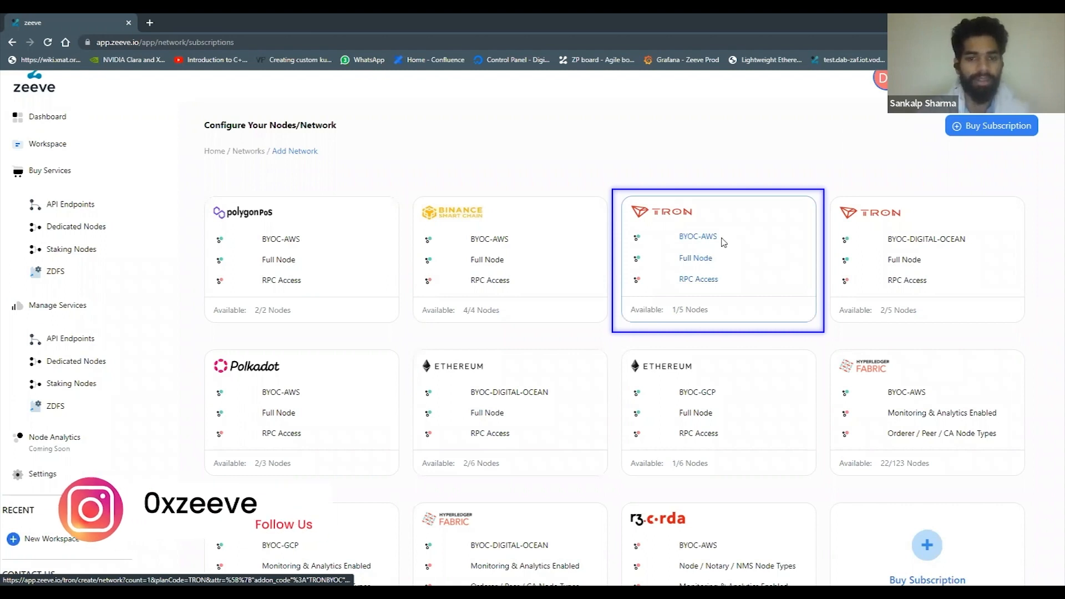
pyautogui.click(723, 243)
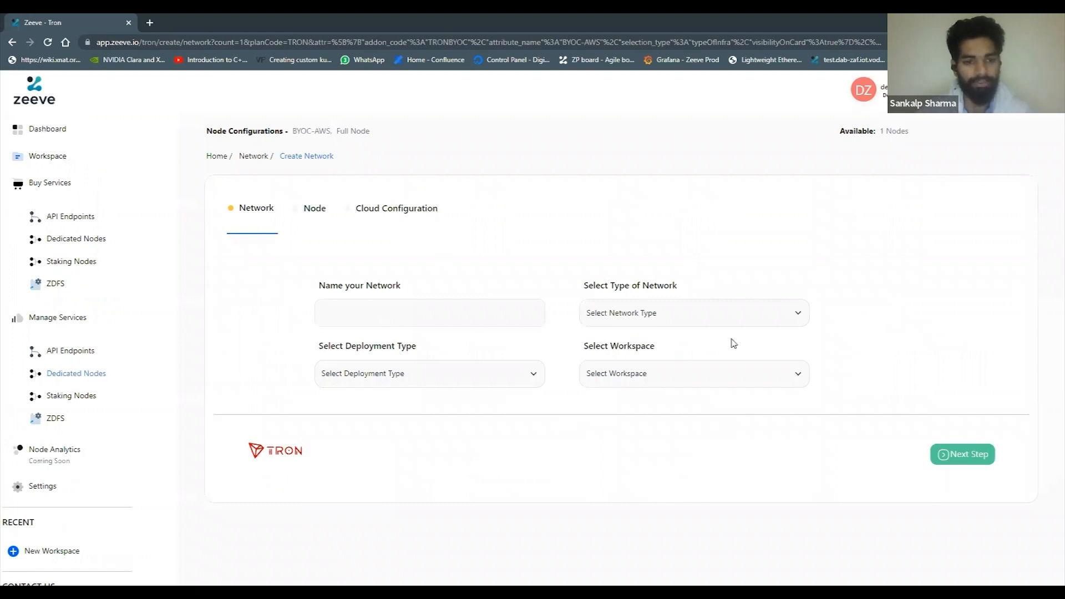
# - Name the network DemoNetTron and set its network type to Mainnet
pyautogui.click(473, 320)
pyautogui.write('Demo')
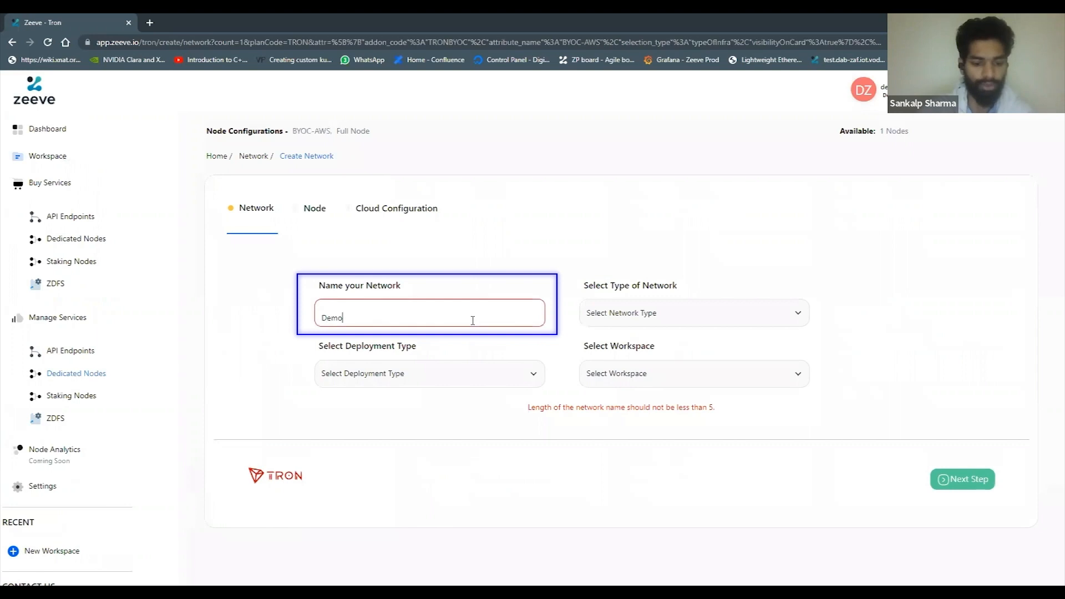
pyautogui.write('NetTron')
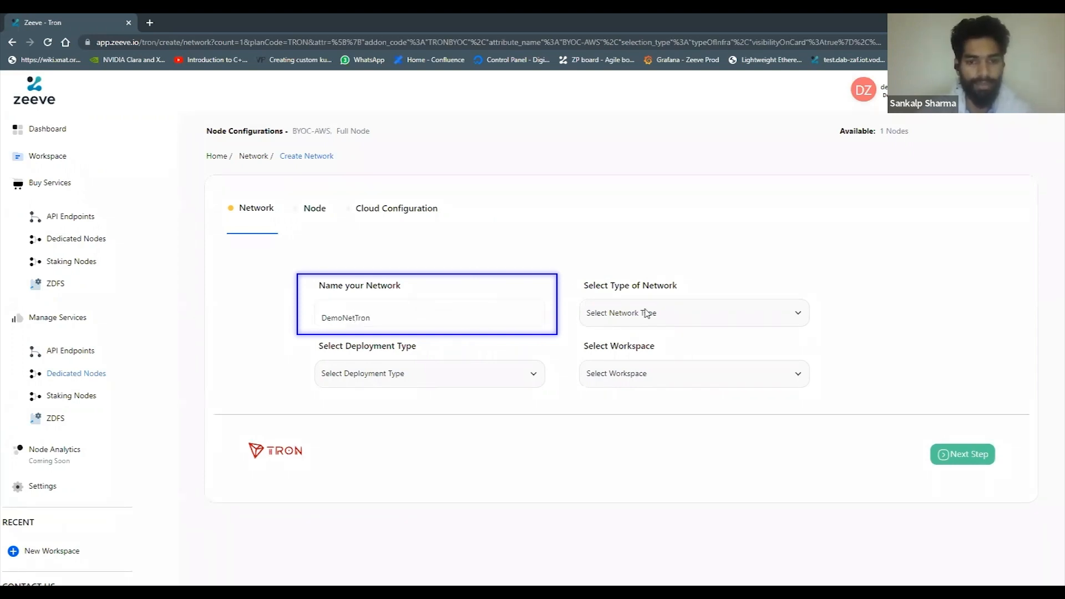
pyautogui.click(694, 320)
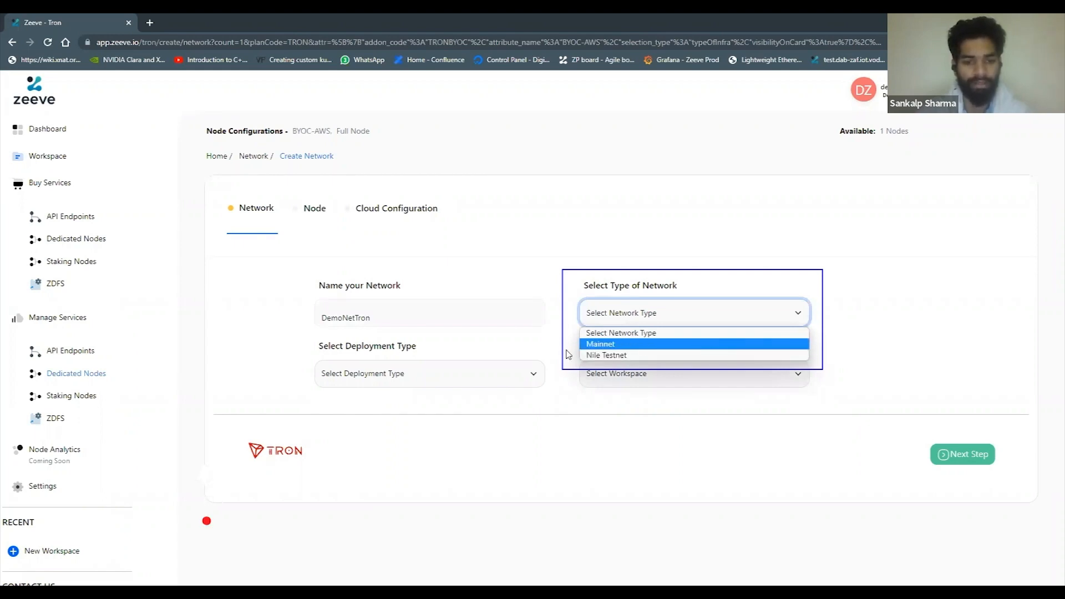
pyautogui.press('Return')
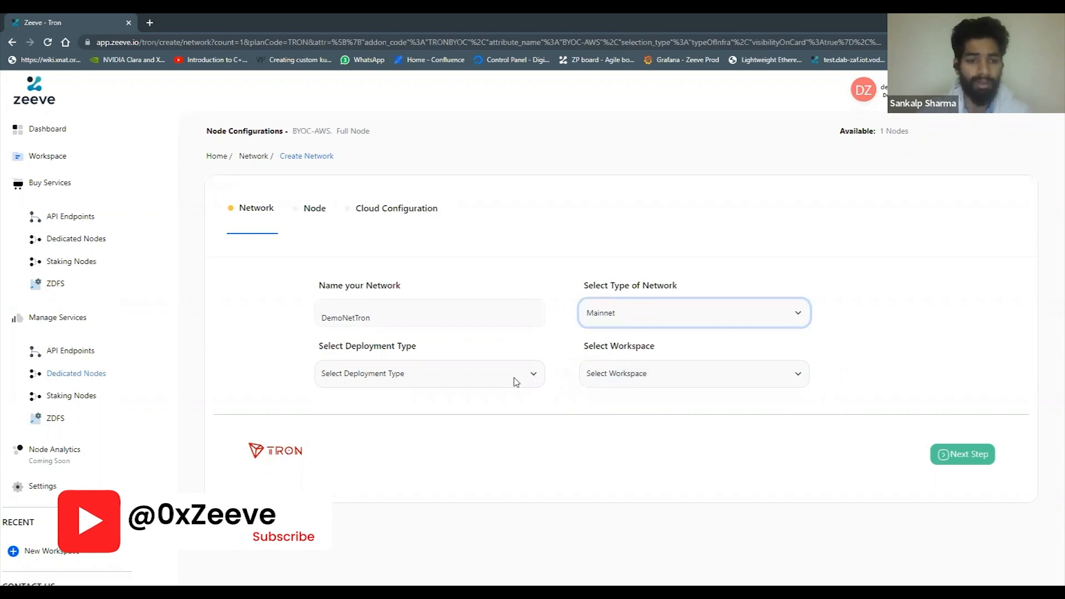
# - Set the deployment type to Native Tron Deployment and the workspace to Public Nodes, and proceed to the node configuration
pyautogui.click(480, 383)
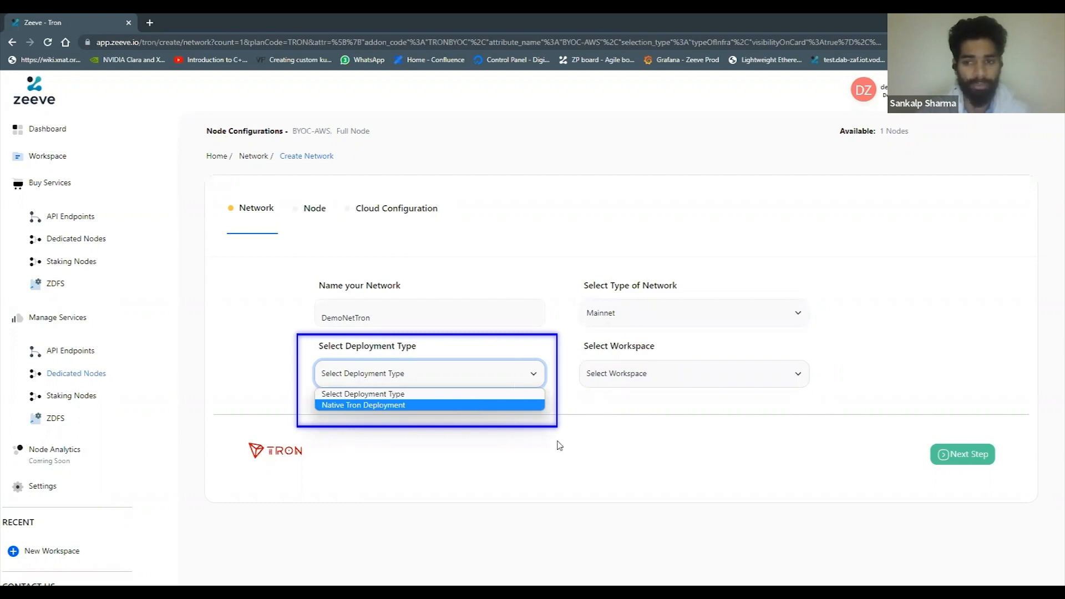
pyautogui.press('Return')
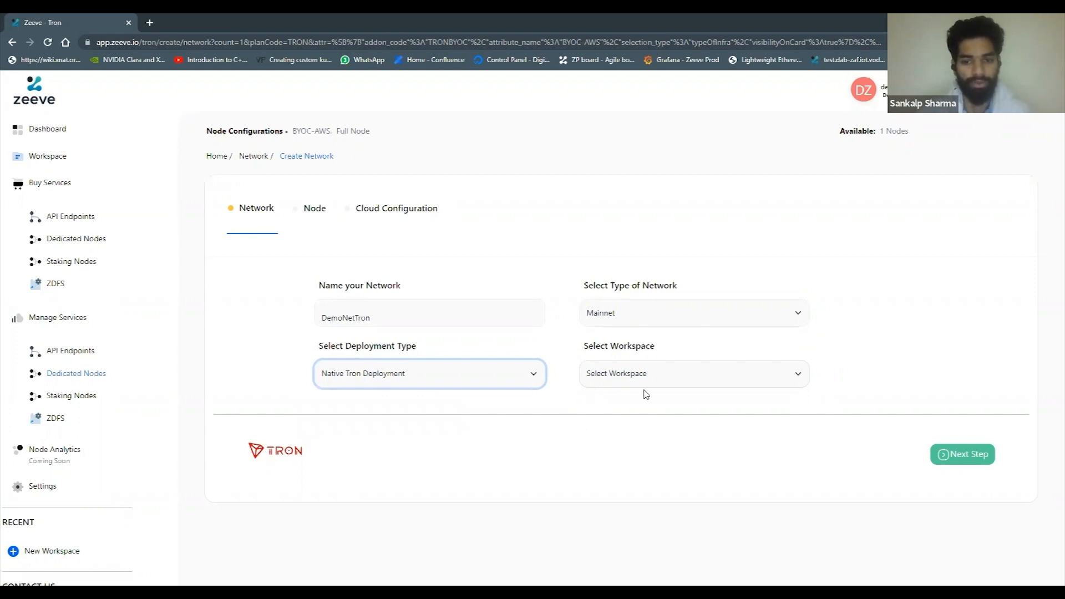
pyautogui.click(682, 386)
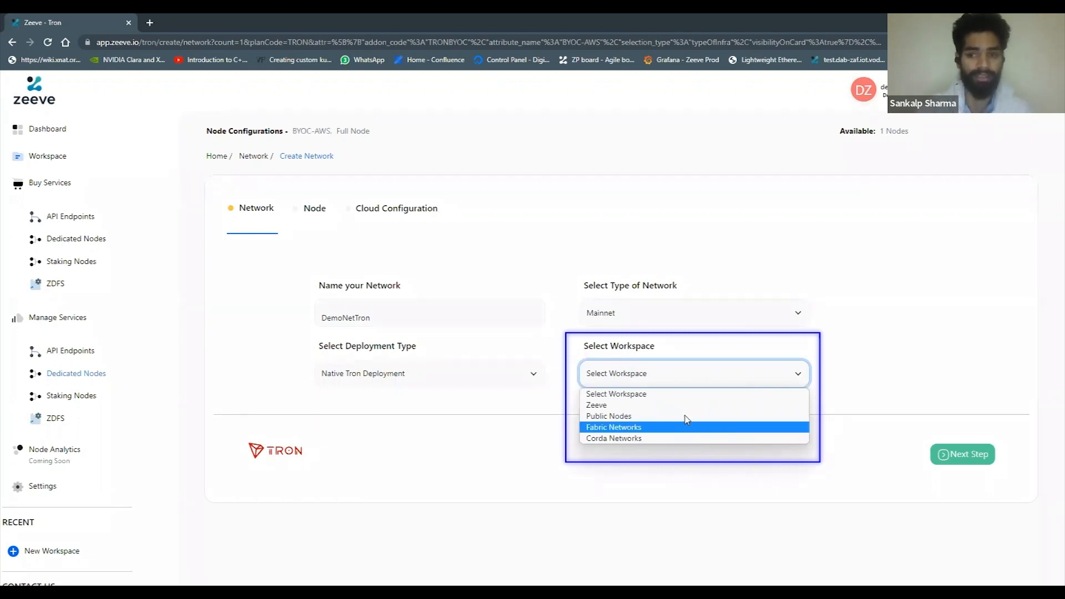
pyautogui.click(687, 420)
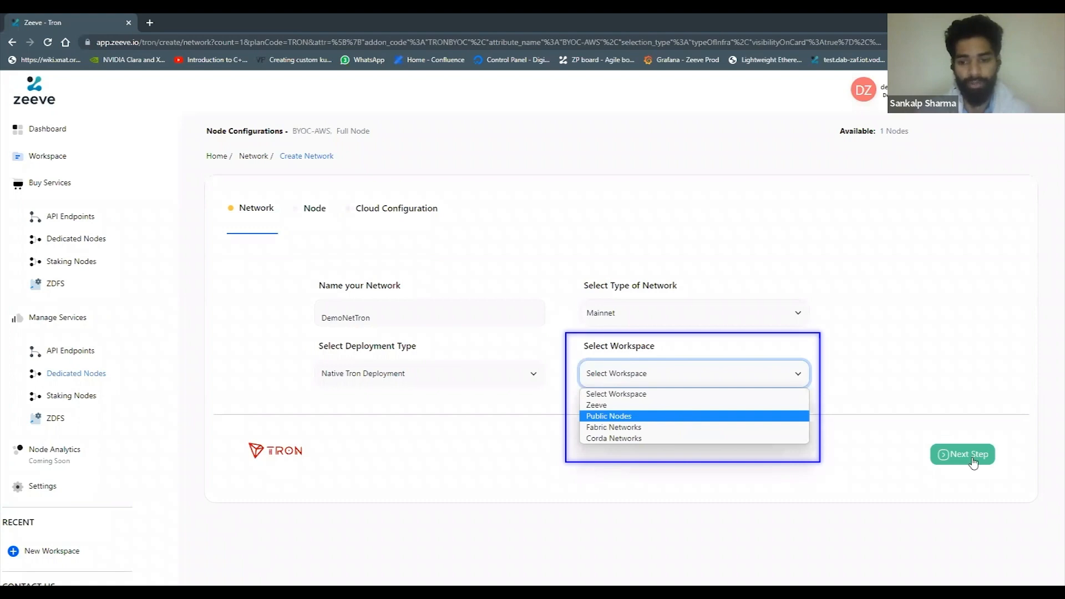
pyautogui.click(971, 464)
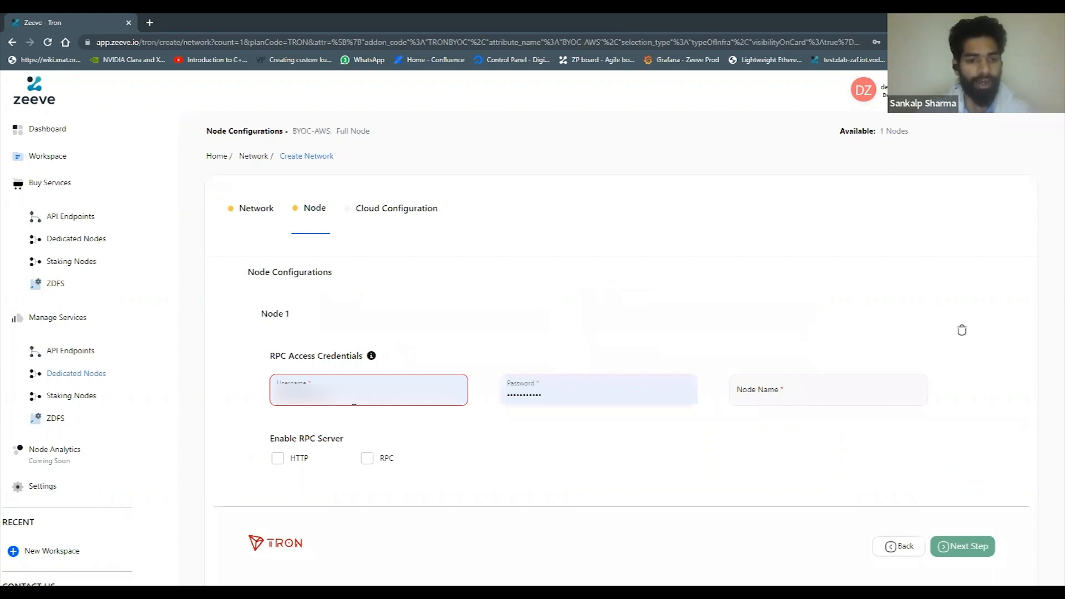
# - Set the RPC access username of Node 1 to rpcuser1 and replace its RPC password
pyautogui.click(354, 402)
pyautogui.moveTo(354, 400); pyautogui.dragTo(275, 394)
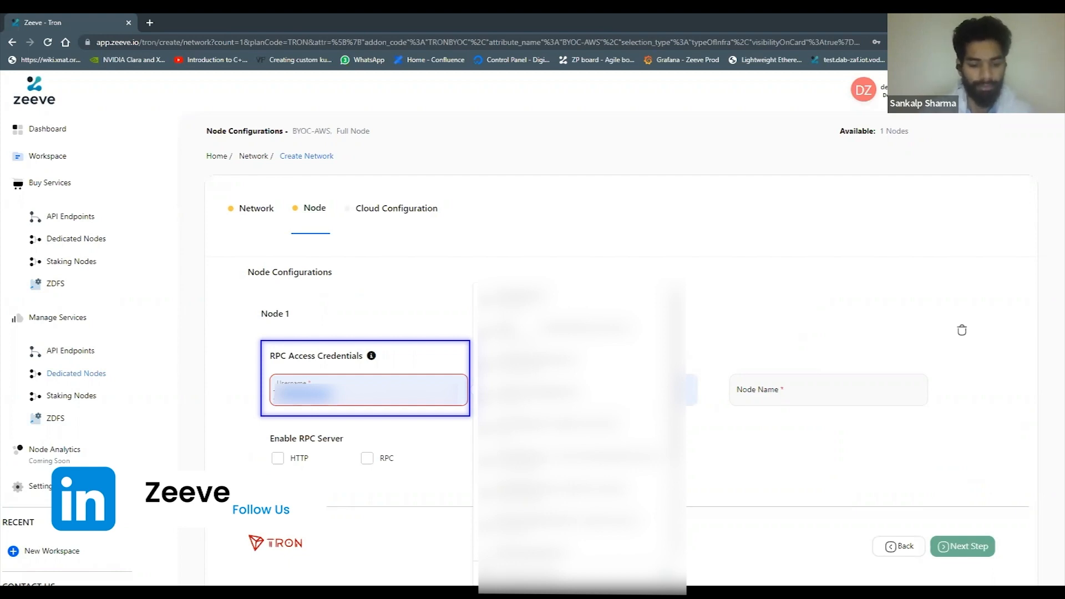
pyautogui.write('rpc')
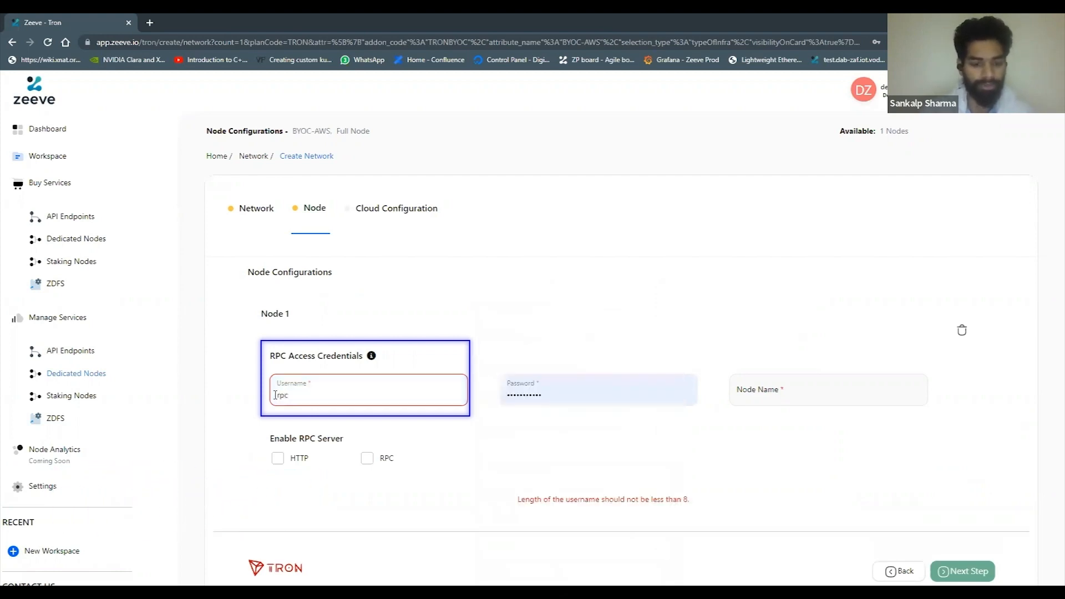
pyautogui.write('user1')
pyautogui.press('Tab')
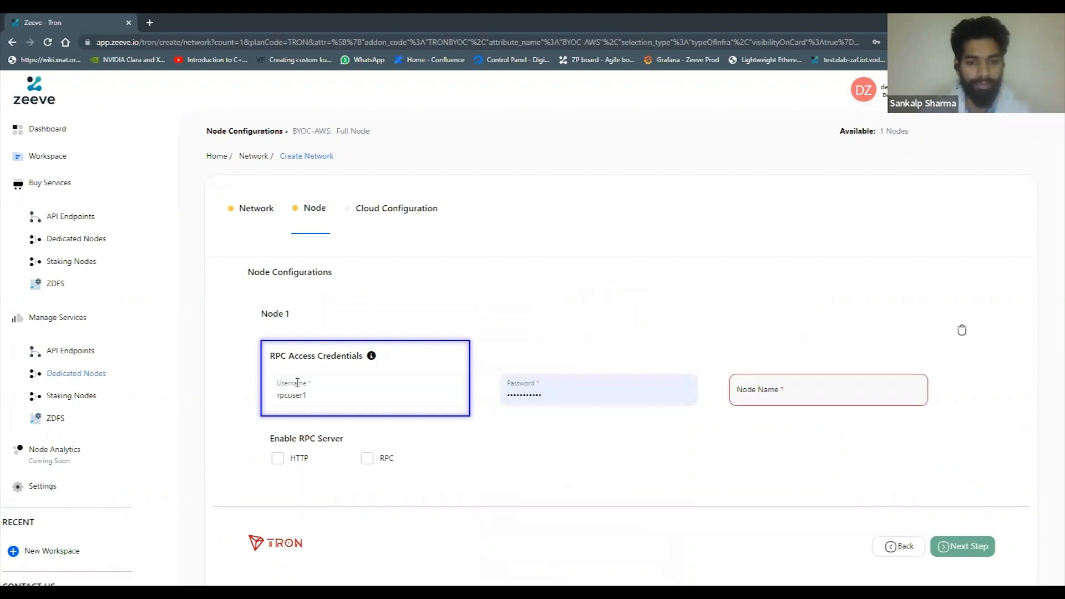
pyautogui.hotkey('ctrl', 'a')
pyautogui.hotkey('ctrl', 'v')
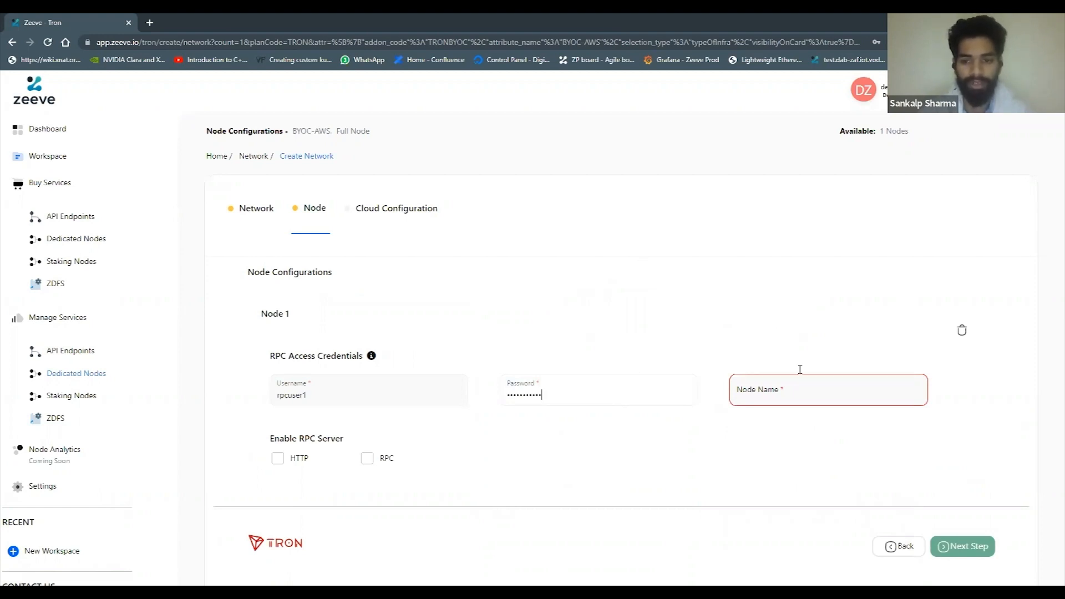
# - Set the node name of Node 1 to TronNode1
pyautogui.click(812, 393)
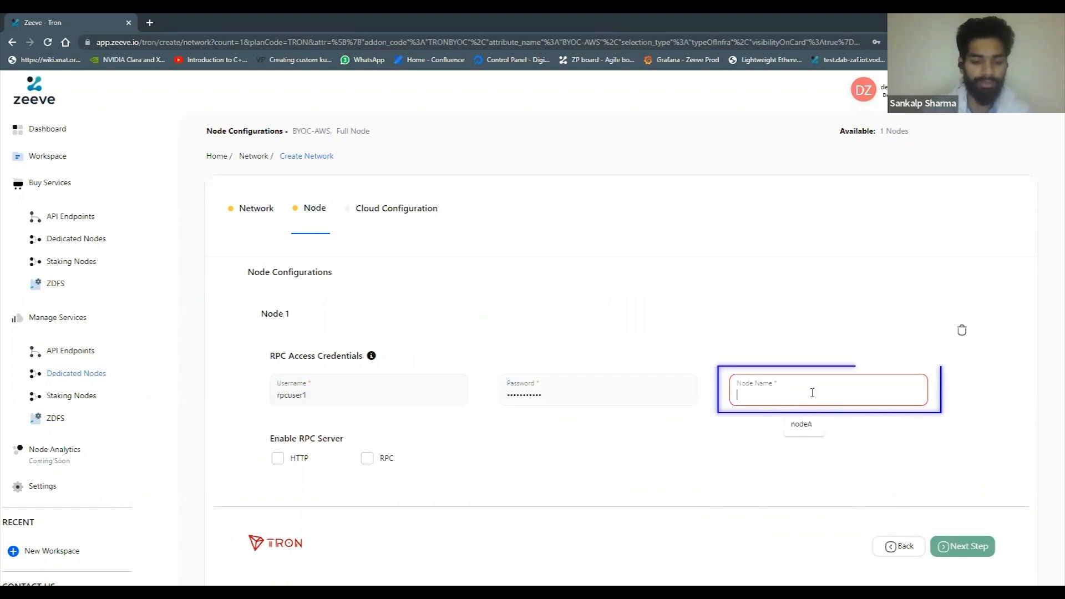
pyautogui.write('Tro')
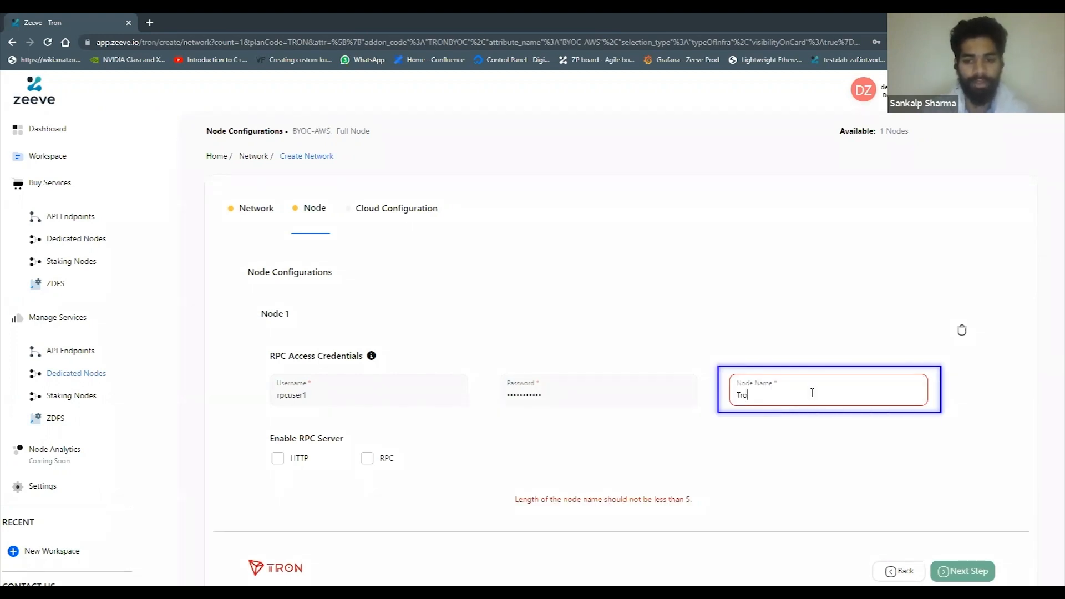
pyautogui.write('nNode1')
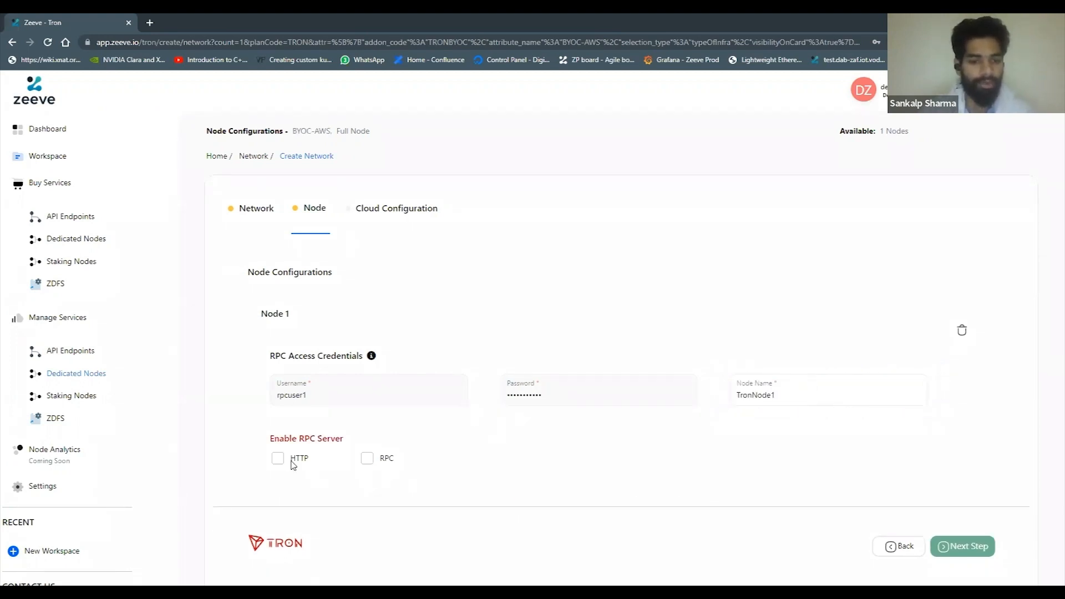
# - Enable both the HTTP and RPC servers for Node 1 and proceed to the cloud configuration
pyautogui.click(279, 459)
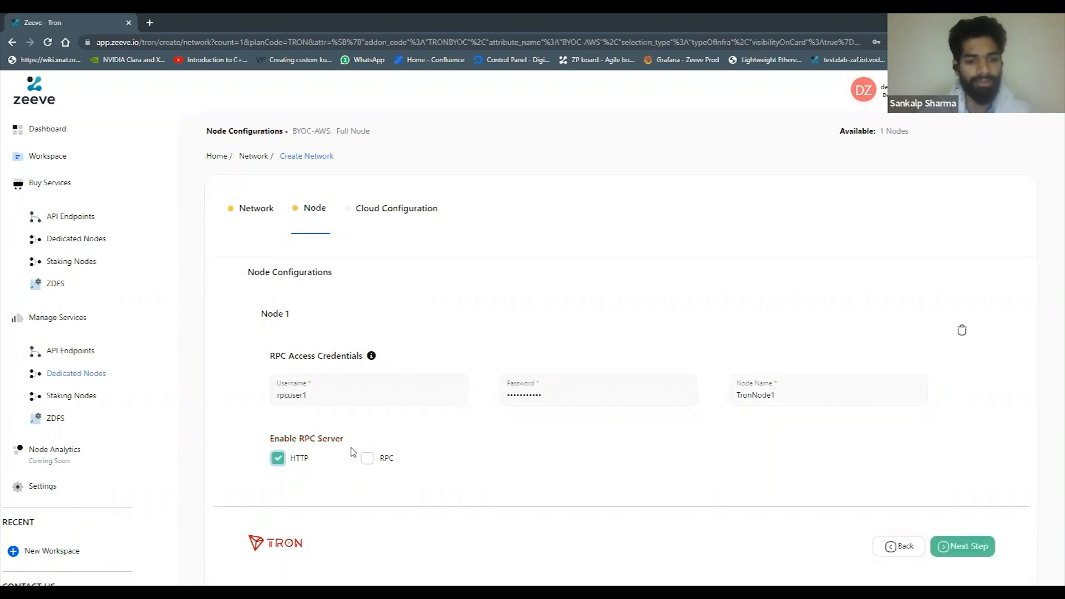
pyautogui.click(368, 460)
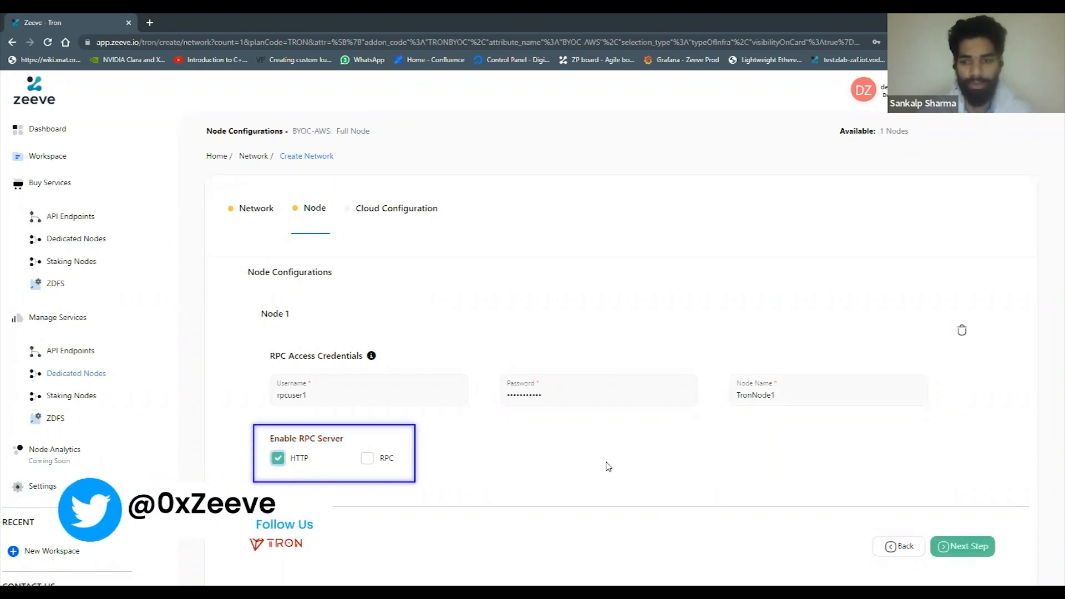
pyautogui.scroll(-1, 607, 467)
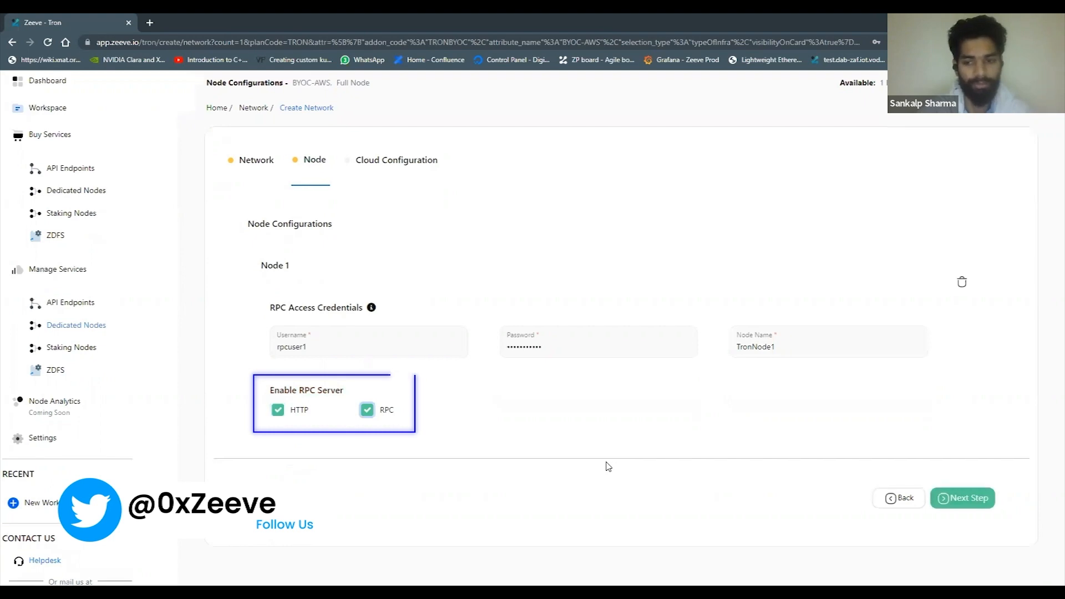
pyautogui.scroll(1, 867, 479)
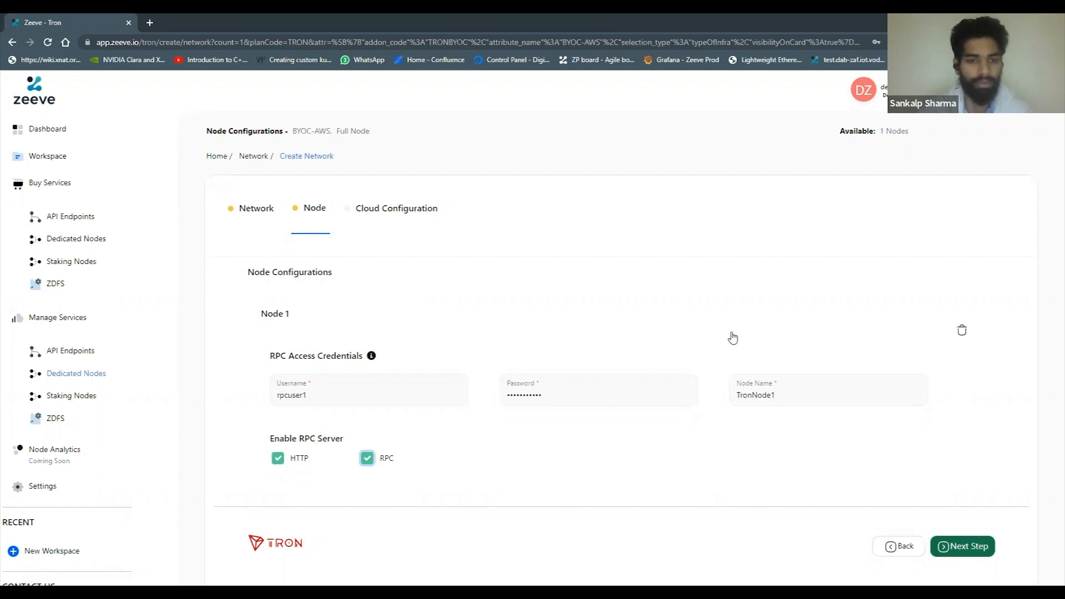
pyautogui.click(963, 546)
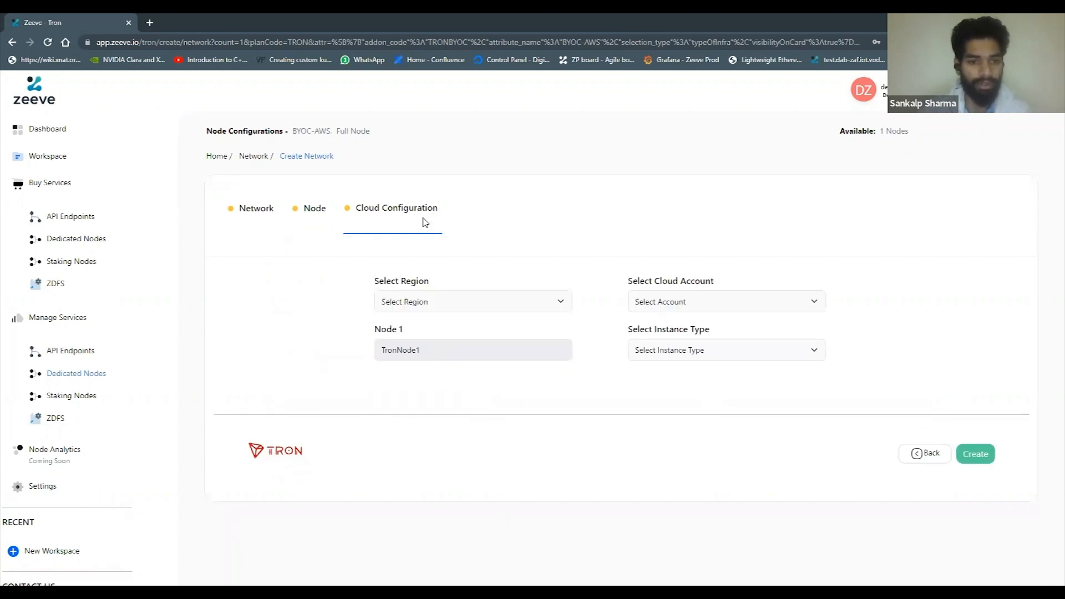
# - Set the deployment region to ap-northeast-2 and choose the zeevedev cloud account
pyautogui.click(452, 308)
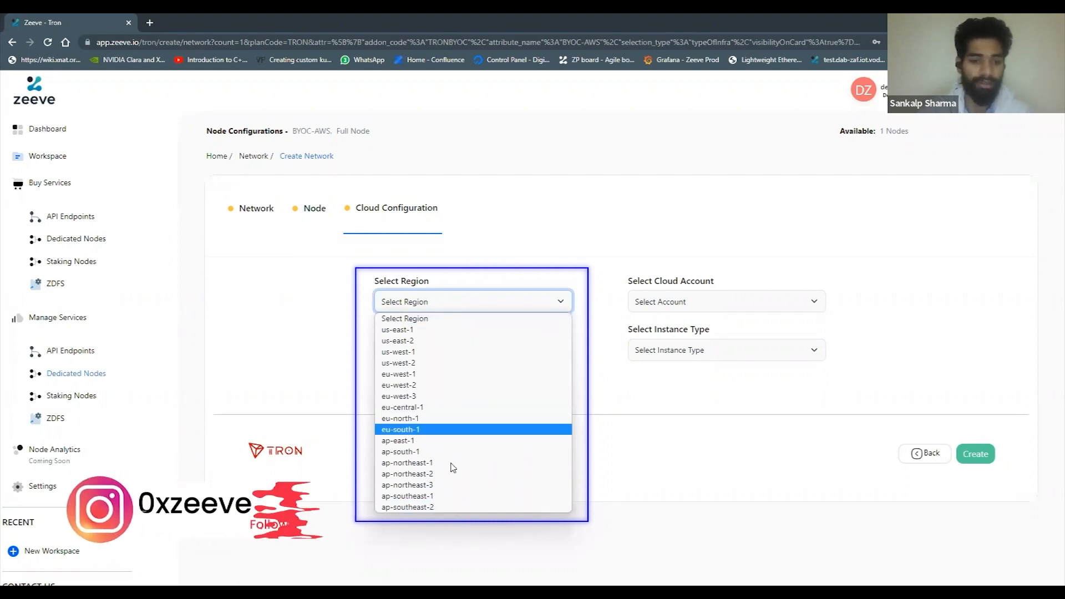
pyautogui.click(451, 476)
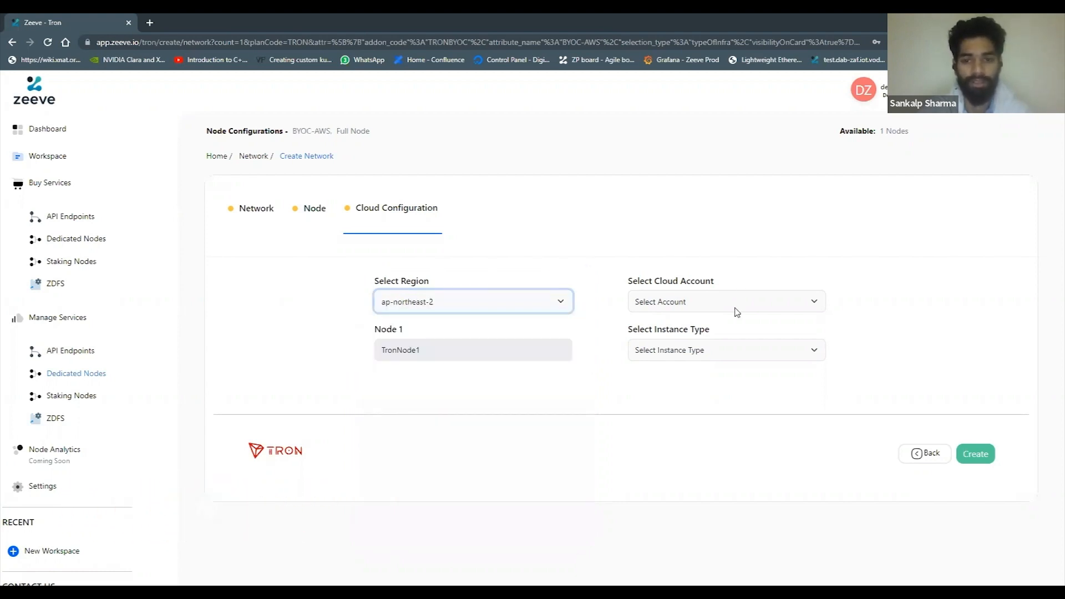
pyautogui.click(699, 309)
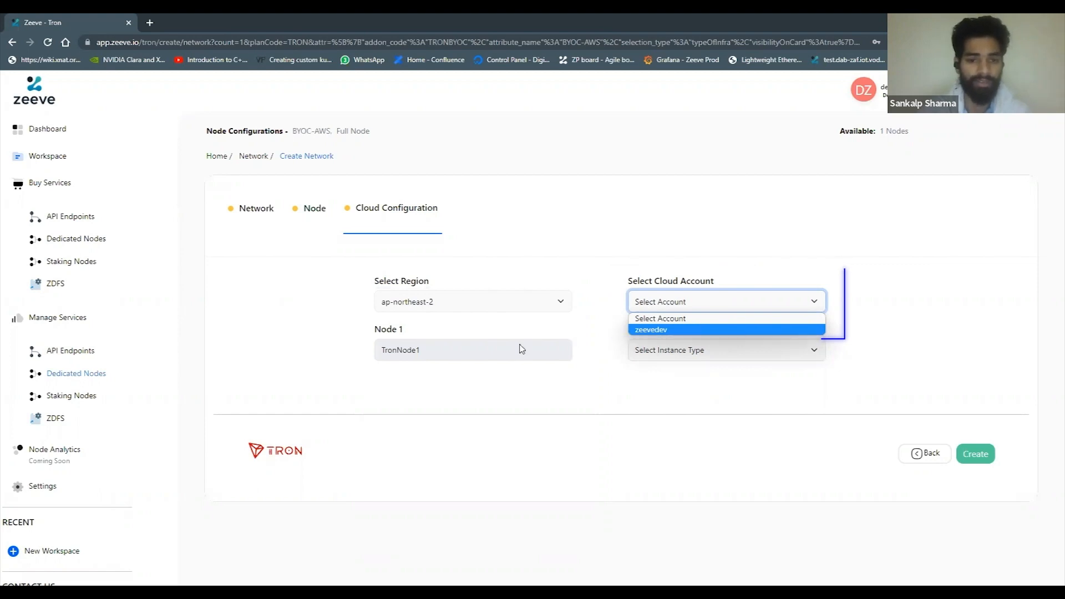
pyautogui.press('Return')
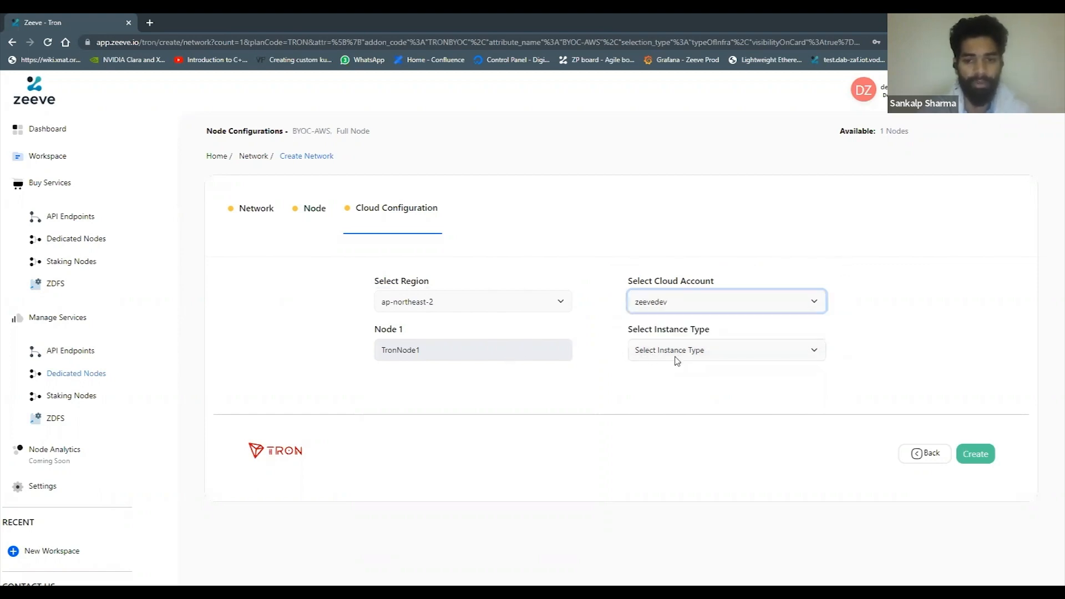
# - Set the instance type of TronNode1 to t3a.medium, create the network and continue past the status message
pyautogui.click(675, 357)
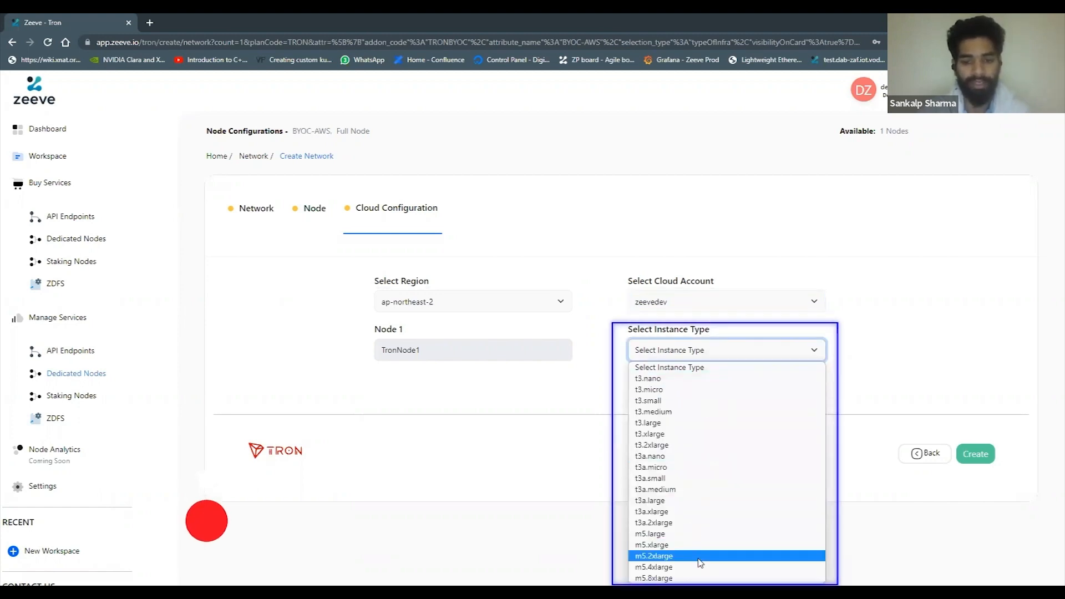
pyautogui.click(716, 490)
pyautogui.click(975, 455)
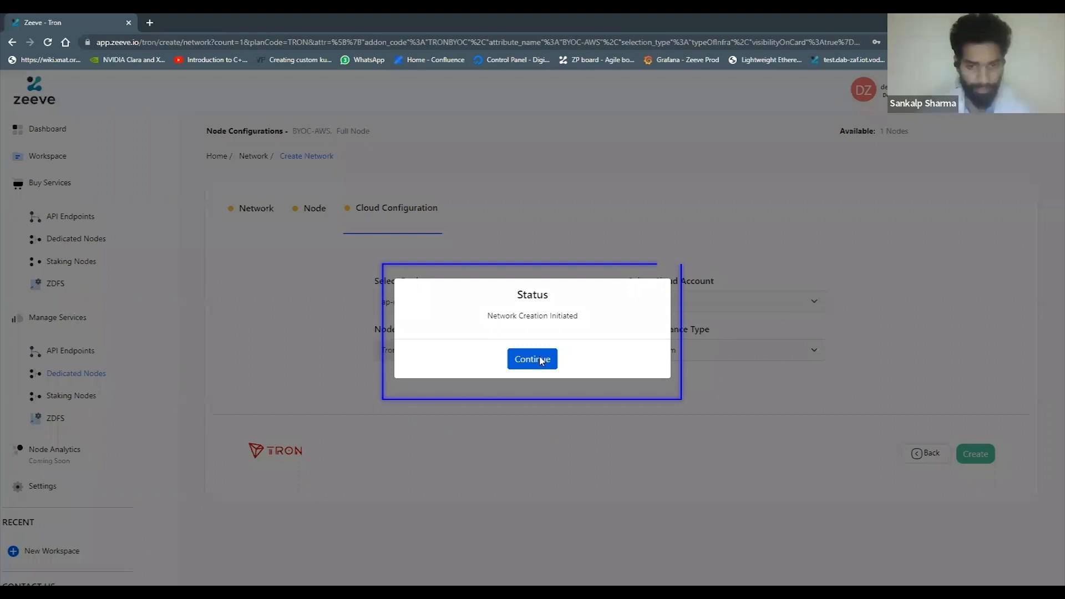
pyautogui.click(541, 361)
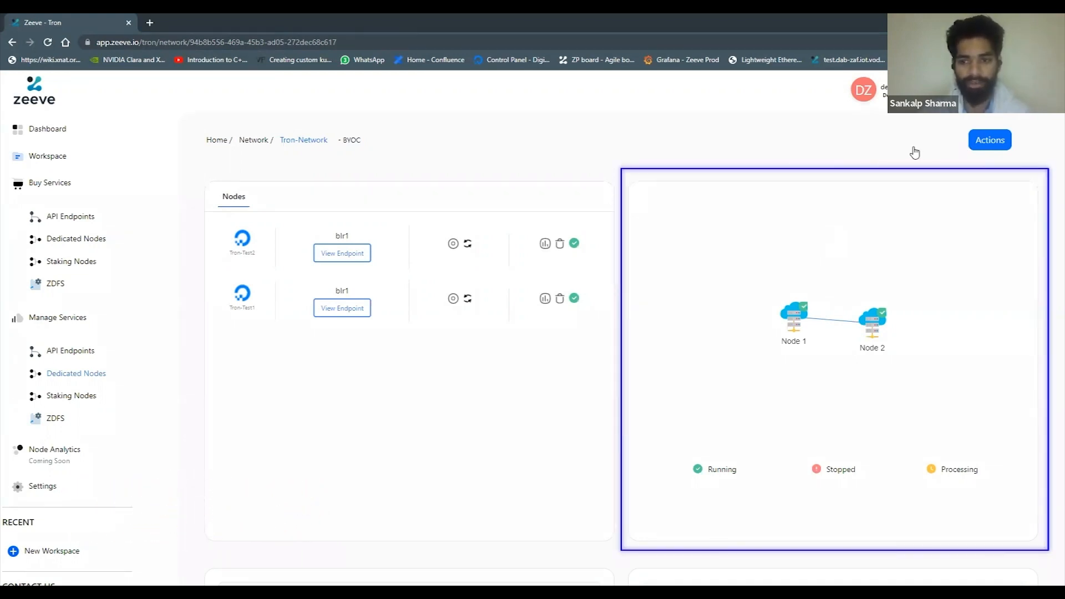
# - Check the actions available for Tron-Network and view the endpoint of its Tron-Test2 node
pyautogui.click(991, 142)
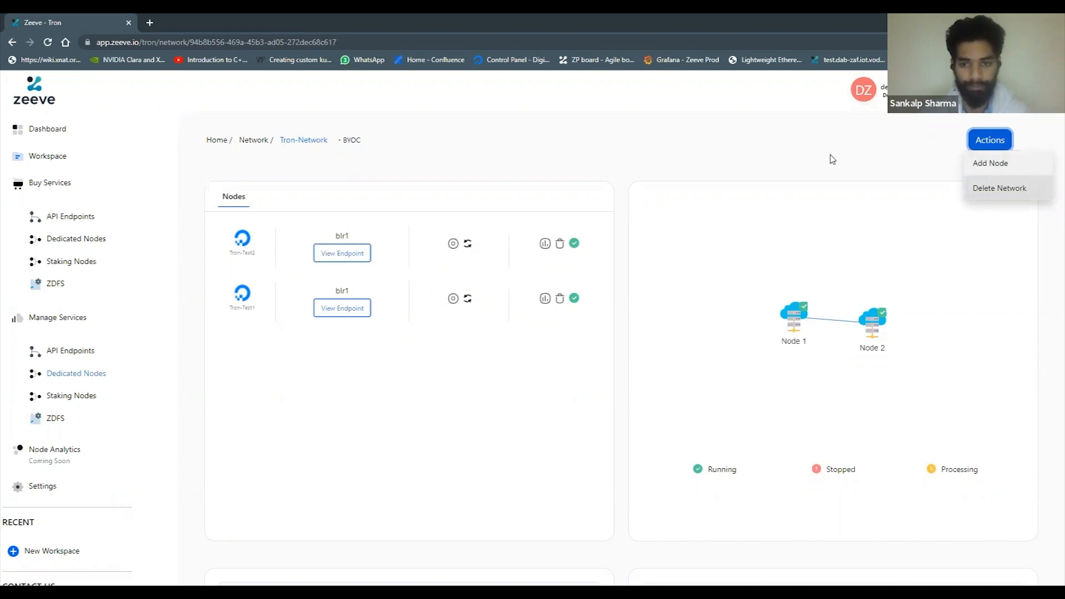
pyautogui.scroll(-1, 832, 160)
pyautogui.scroll(-3, 832, 159)
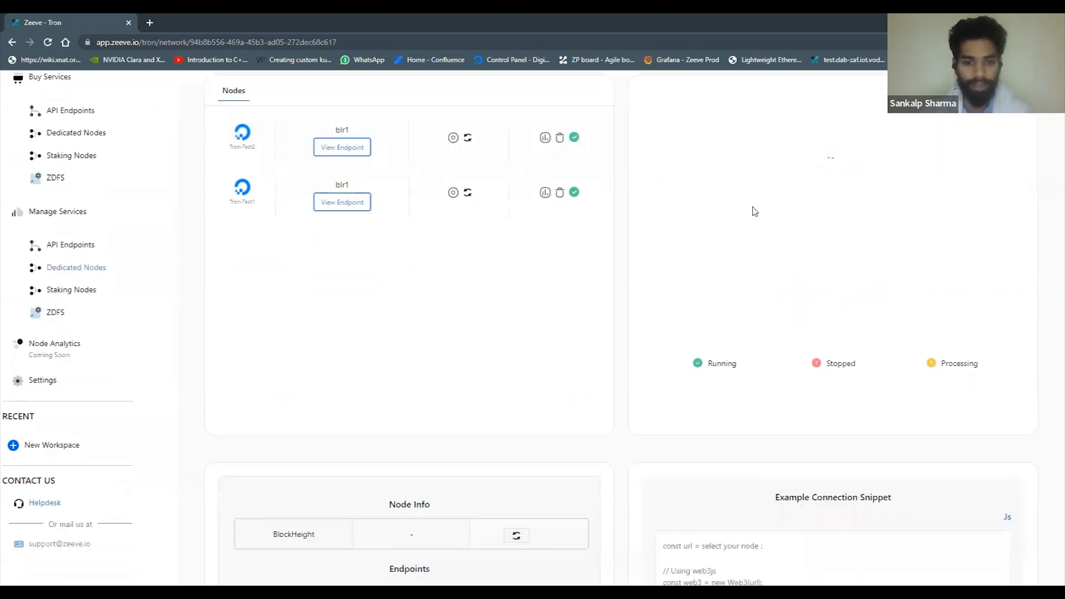
pyautogui.click(341, 148)
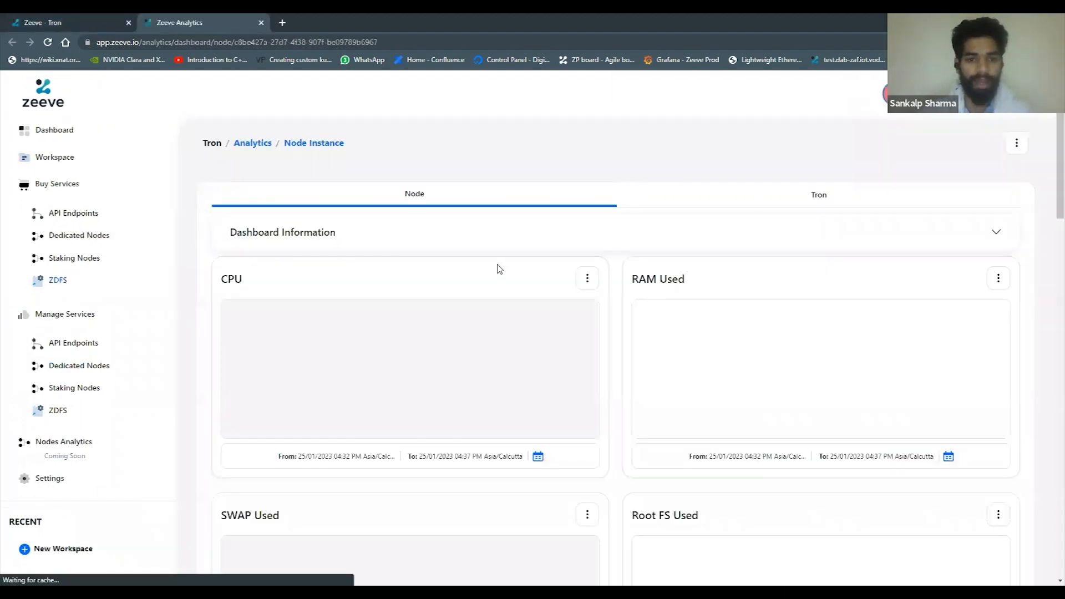
# - Expand the dashboard information in the node analytics and examine the CPU, RAM, swap, memory, network traffic, disk space and uptime metrics
pyautogui.click(475, 232)
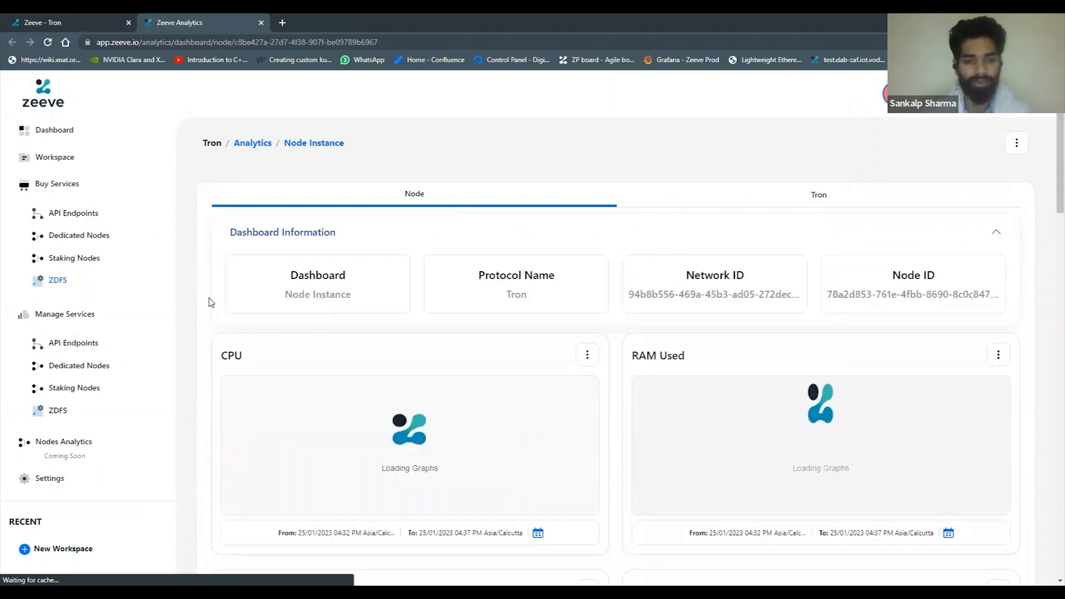
pyautogui.scroll(-1, 211, 302)
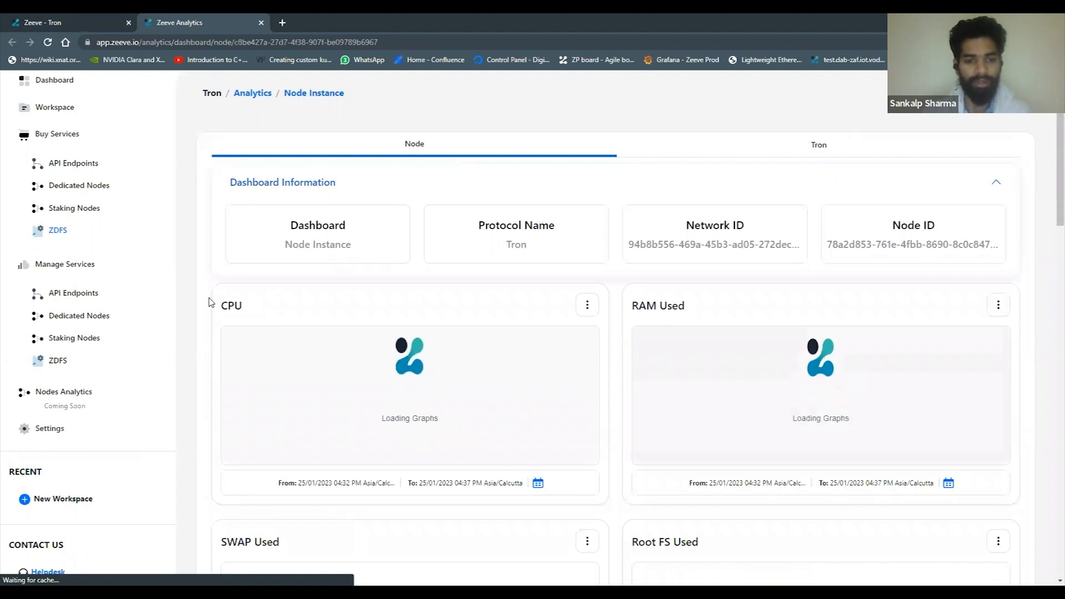
pyautogui.scroll(-1, 209, 302)
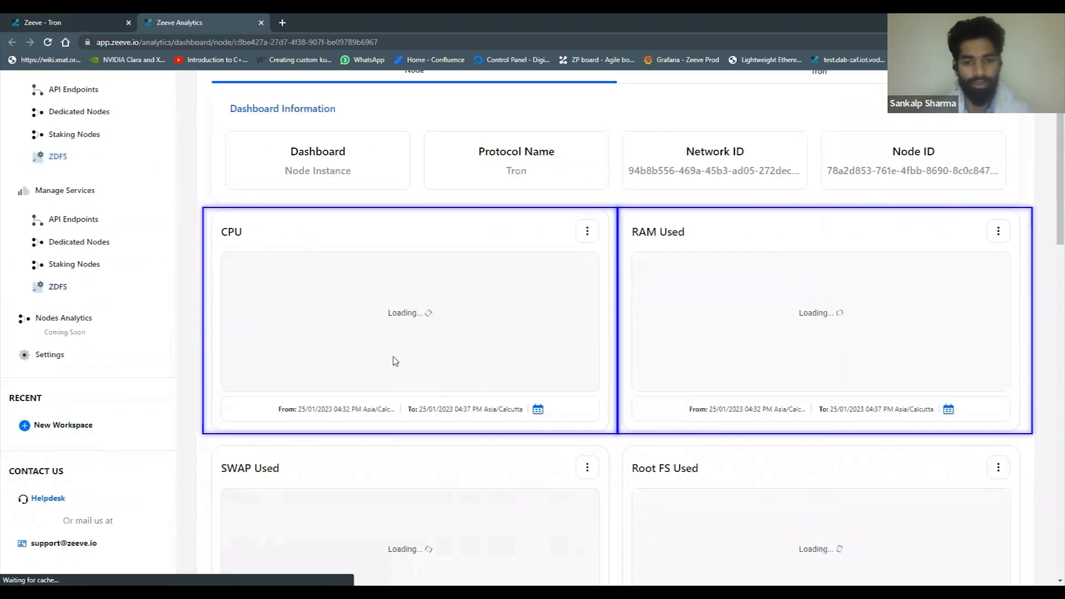
pyautogui.scroll(-2, 557, 352)
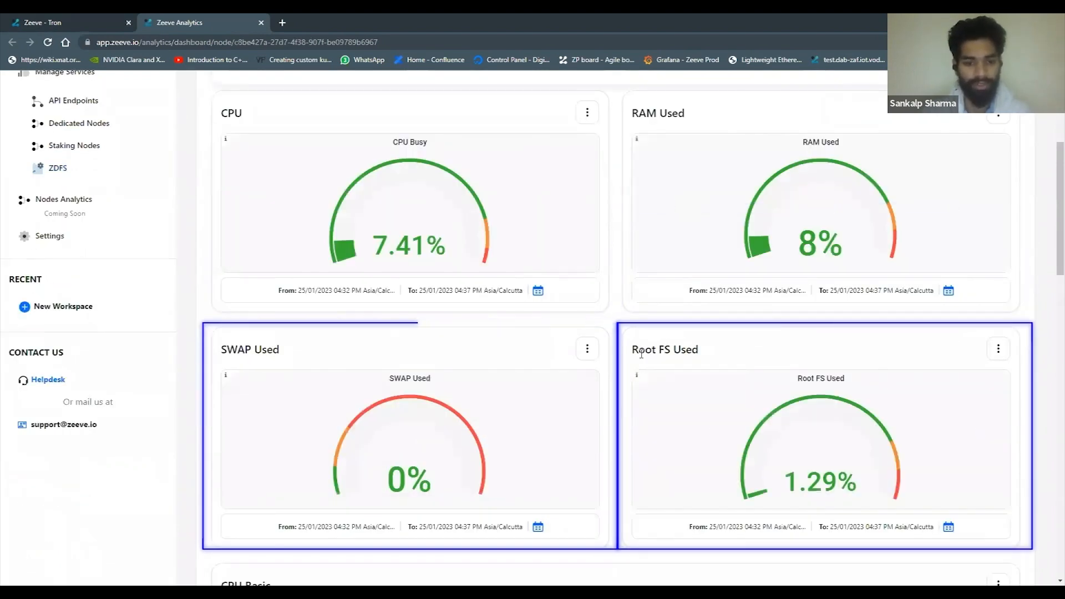
pyautogui.scroll(-5, 203, 401)
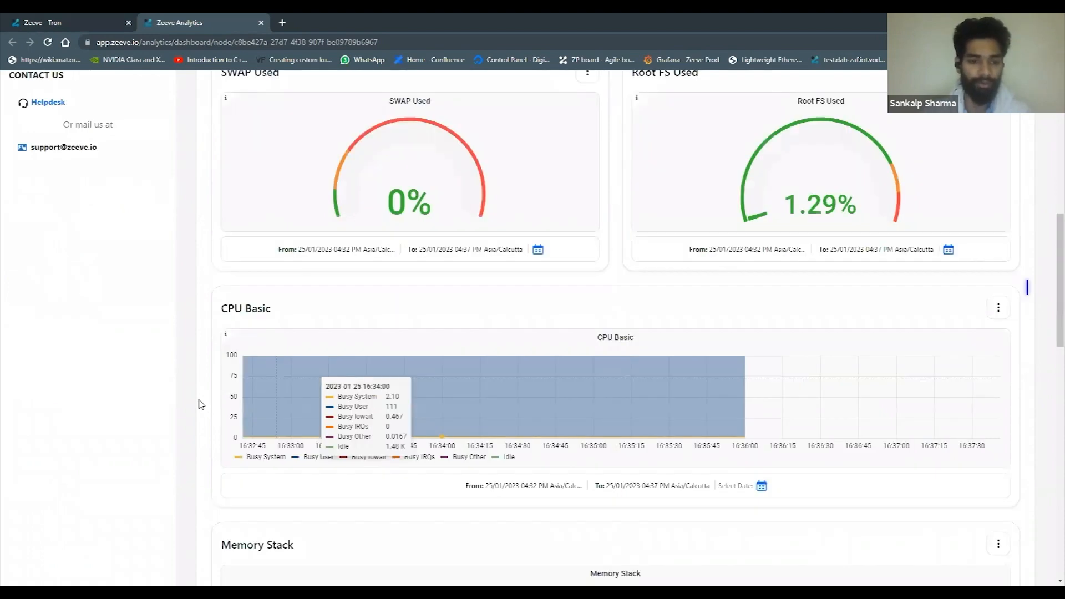
pyautogui.scroll(-2, 200, 403)
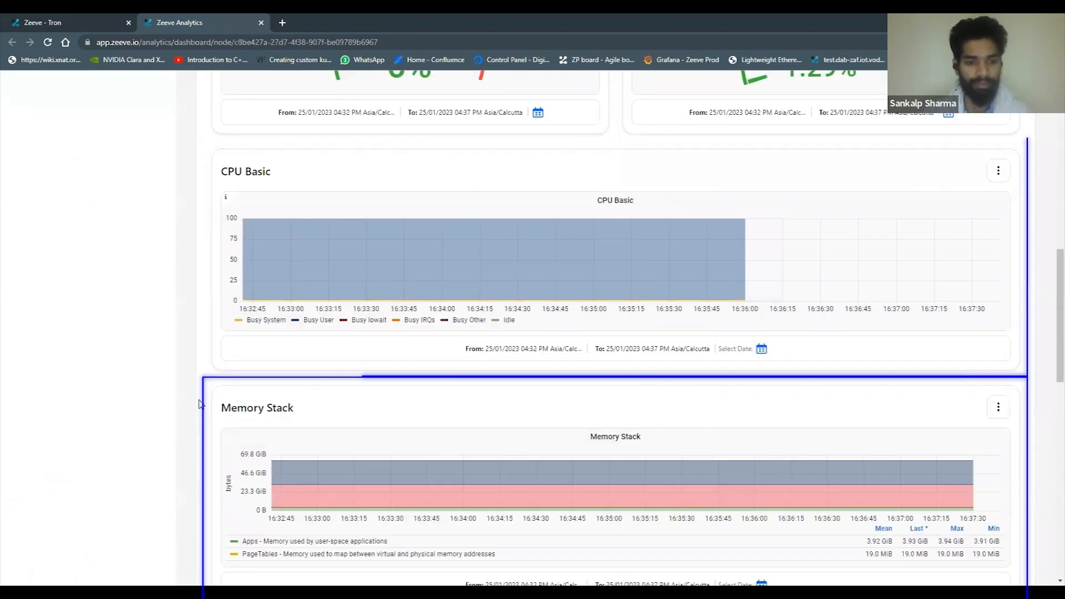
pyautogui.scroll(-14, 200, 403)
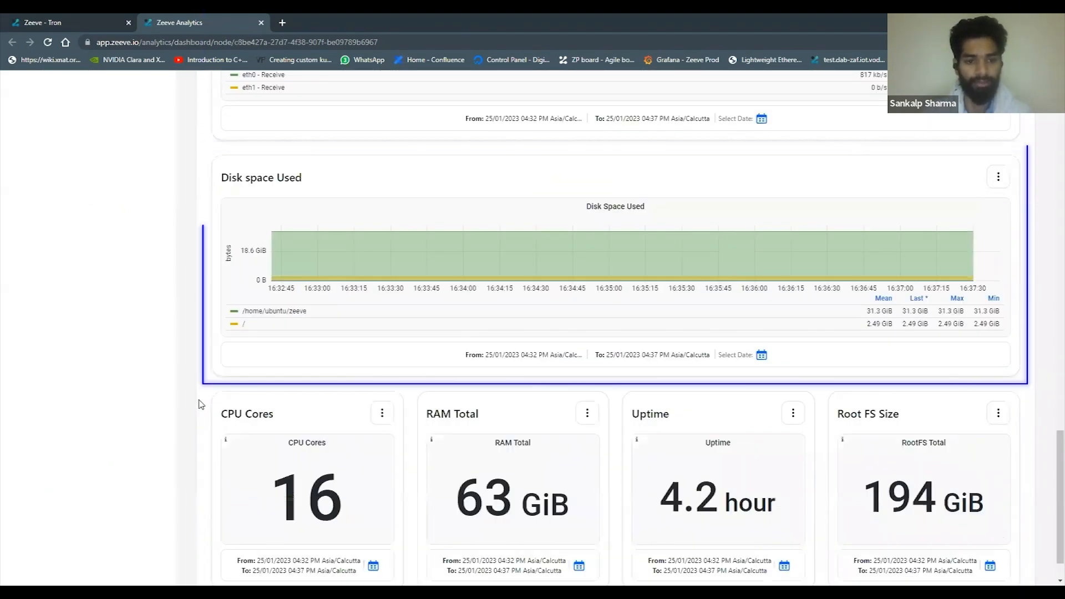
pyautogui.scroll(-1, 200, 404)
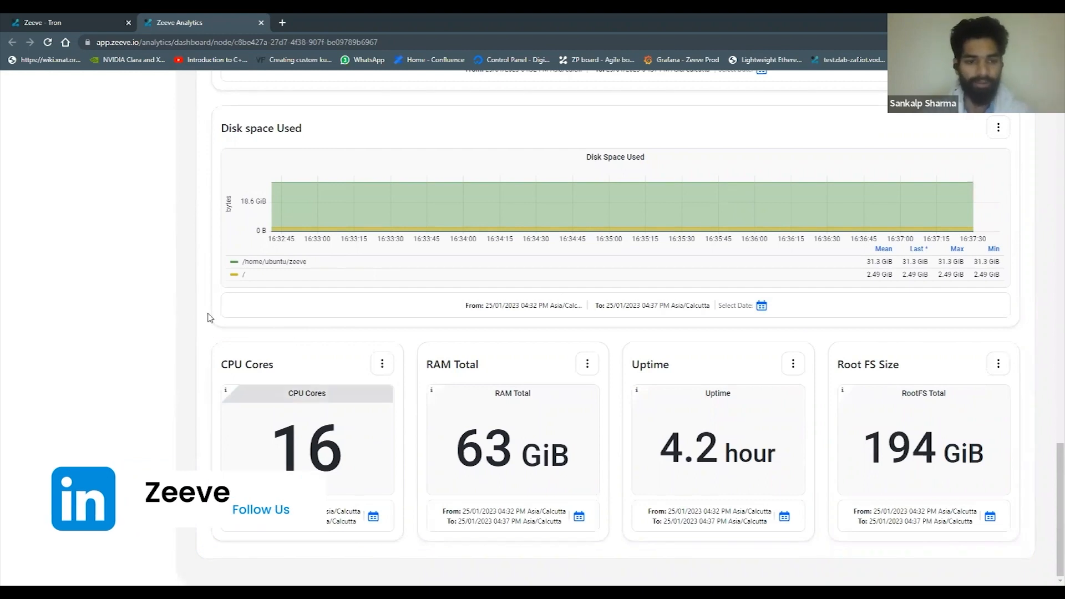
pyautogui.scroll(10, 209, 318)
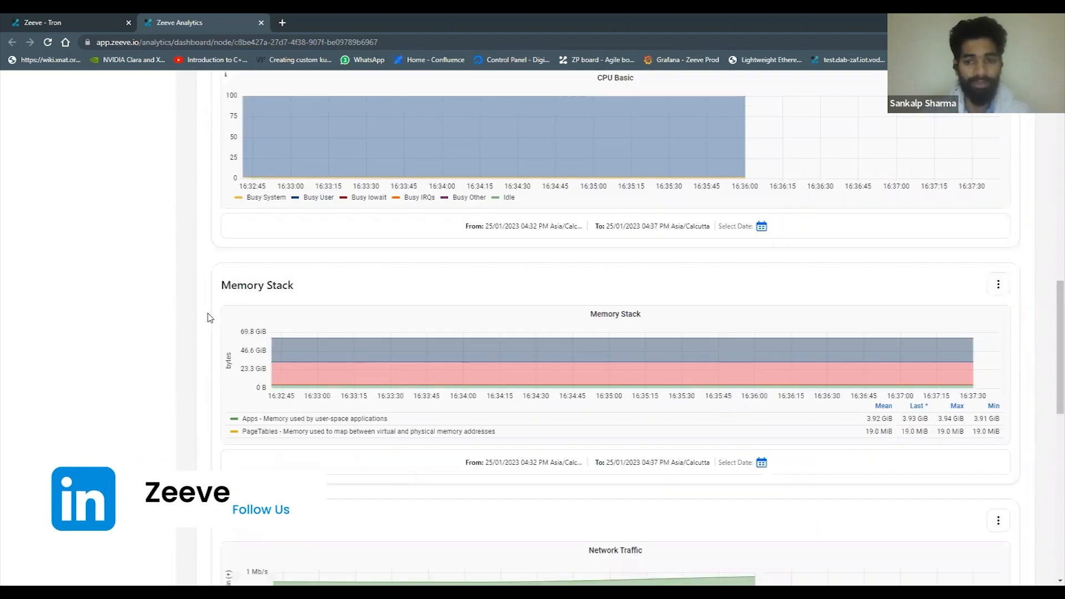
pyautogui.scroll(6, 209, 318)
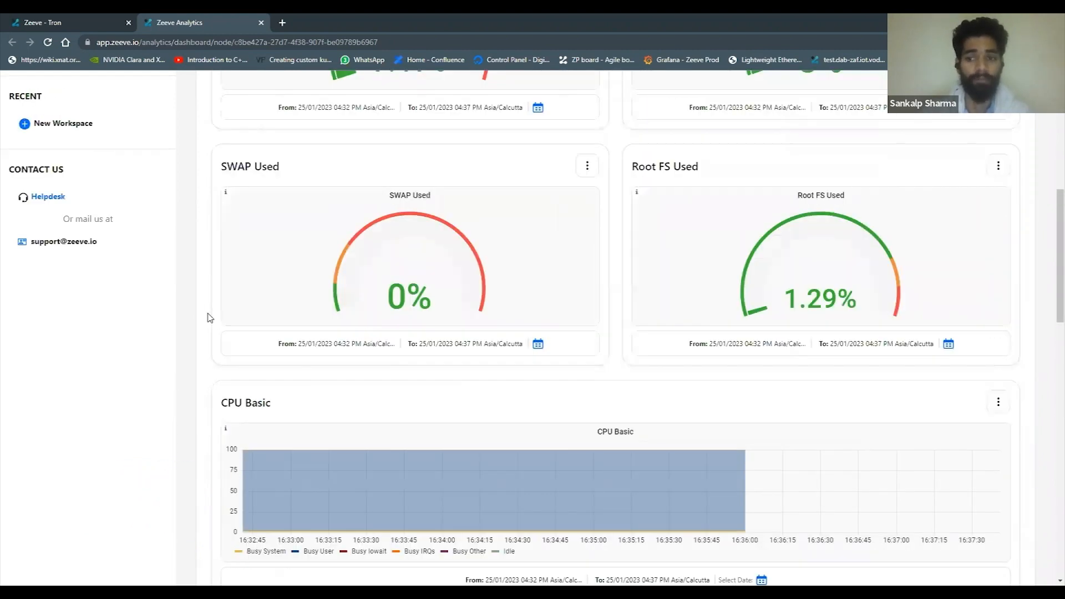
pyautogui.scroll(7, 209, 318)
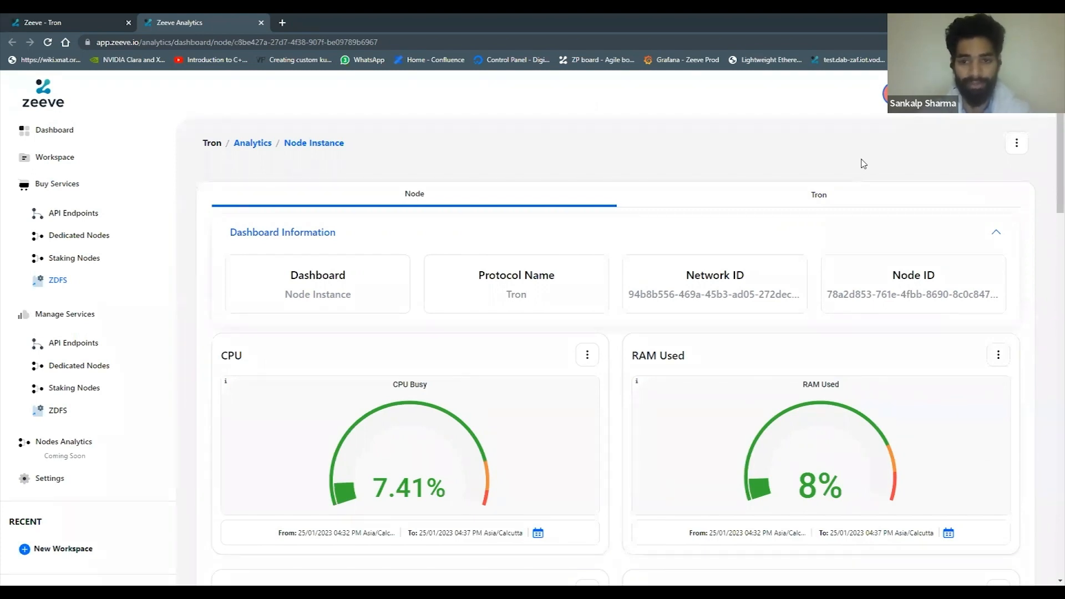
# - Switch the node analytics to the Tron metrics and examine header height, header time, load average and open FDs
pyautogui.click(819, 199)
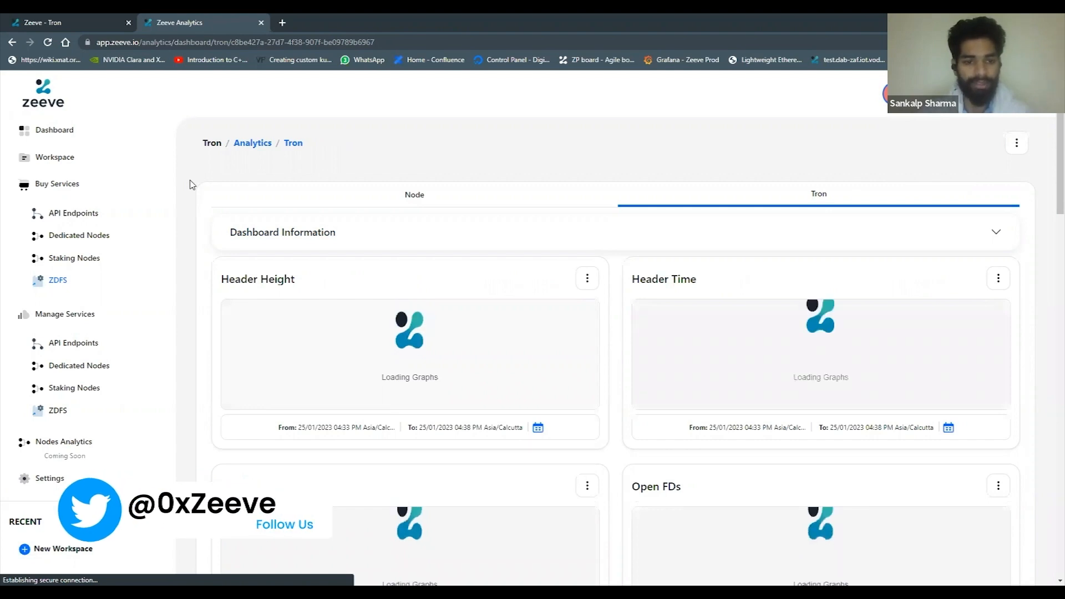
pyautogui.scroll(-1, 191, 184)
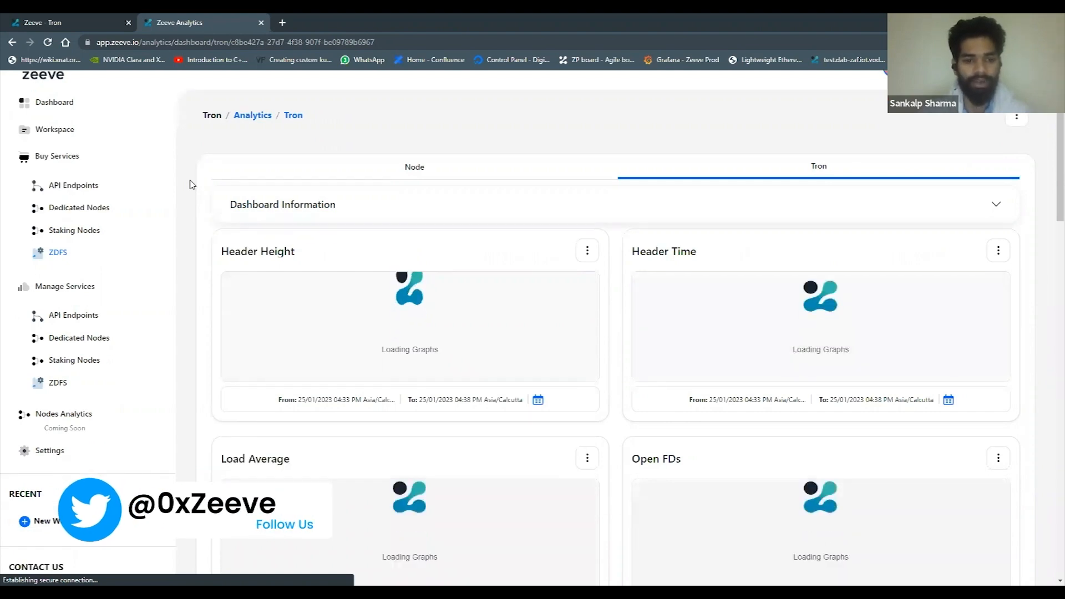
pyautogui.scroll(-2, 191, 185)
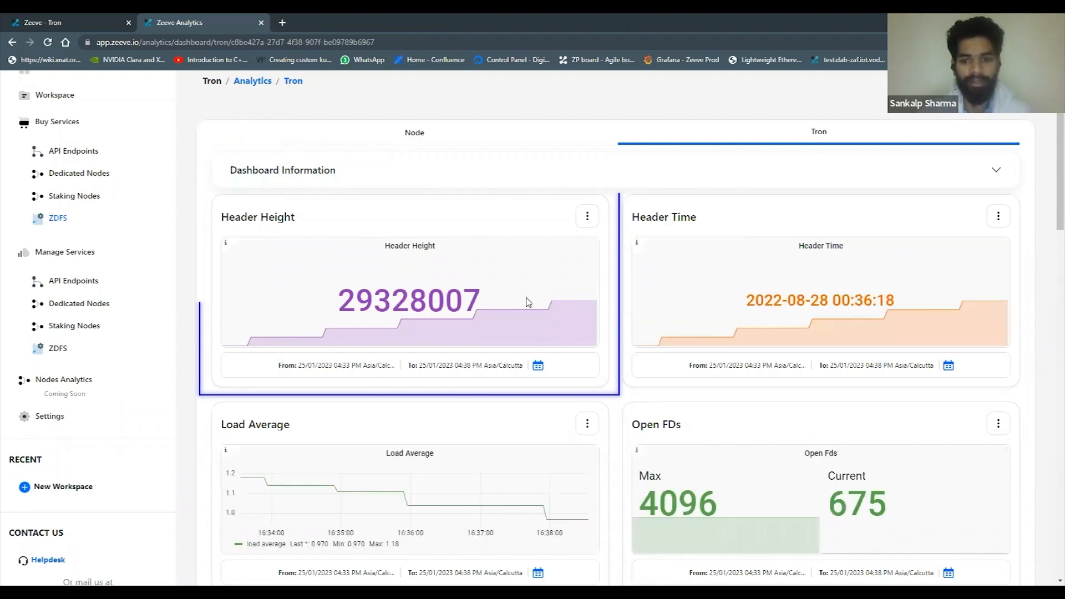
pyautogui.scroll(-1, 710, 265)
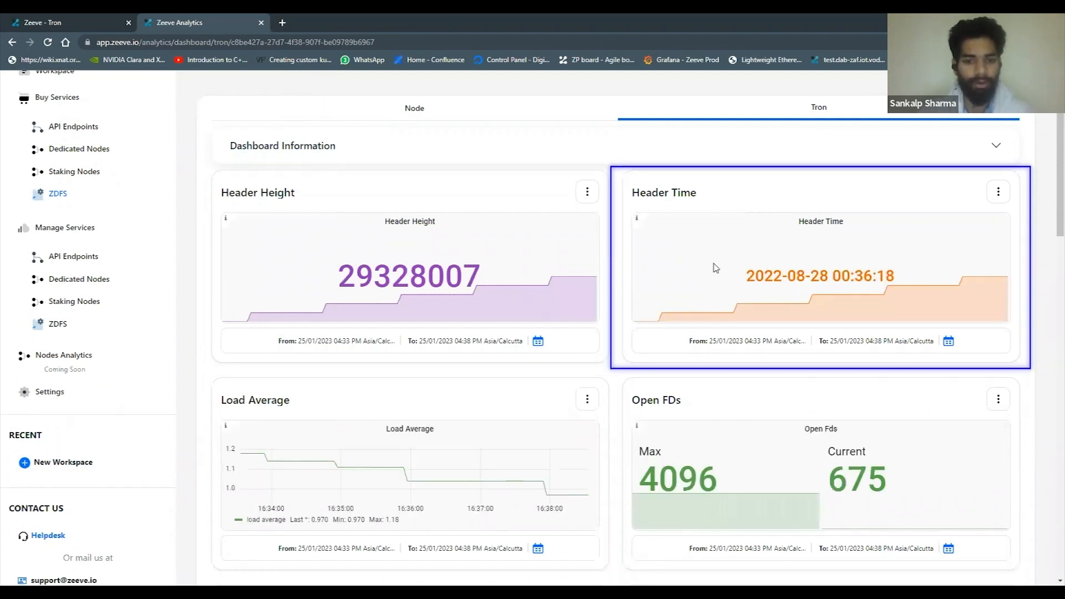
pyautogui.scroll(-2, 633, 307)
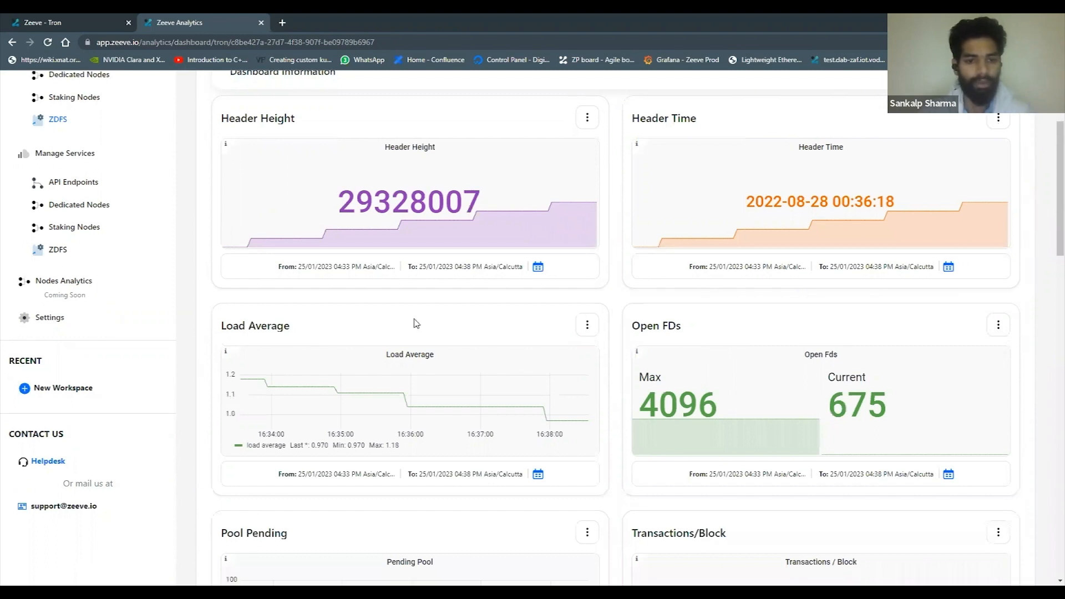
pyautogui.scroll(-2, 560, 341)
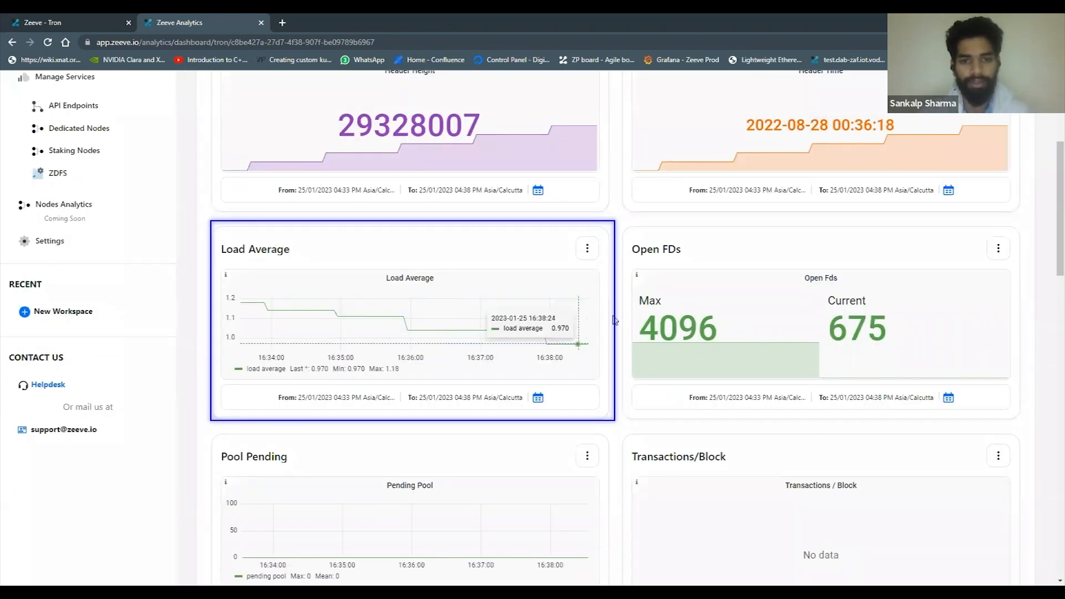
pyautogui.scroll(-1, 613, 319)
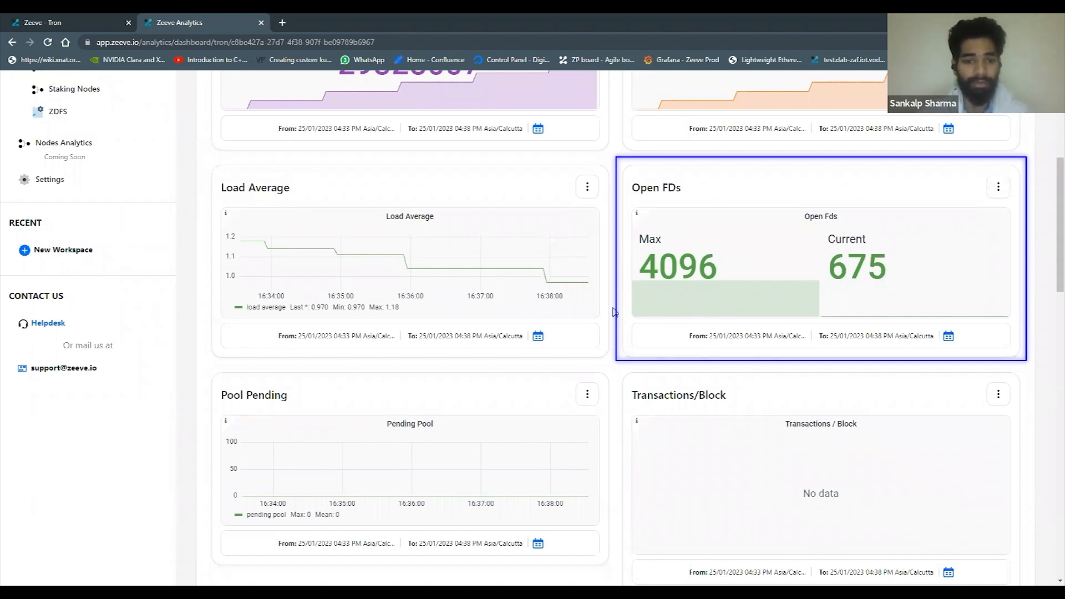
# - Examine the Tron metrics for pending pool, transactions per block, transaction TPS and transaction process latency
pyautogui.scroll(-1, 613, 312)
pyautogui.scroll(-1, 613, 312)
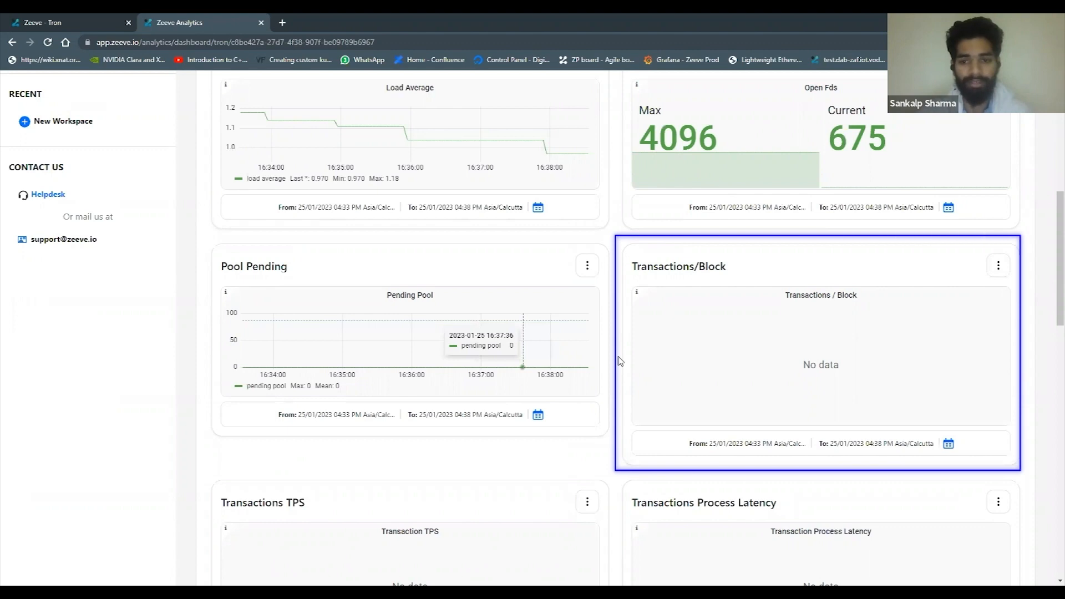
pyautogui.scroll(-1, 620, 361)
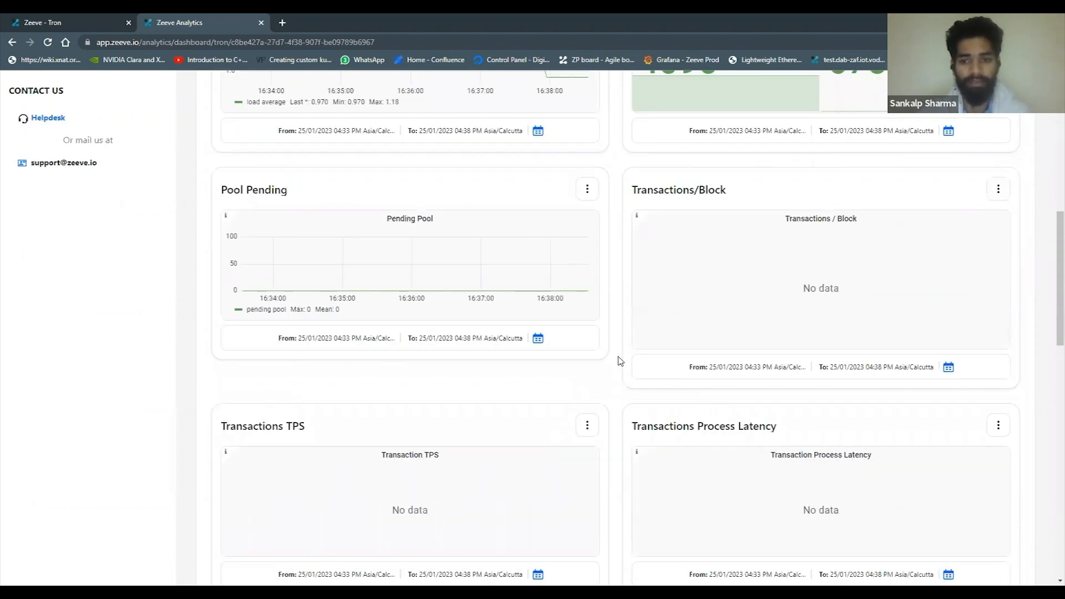
pyautogui.scroll(-1, 621, 361)
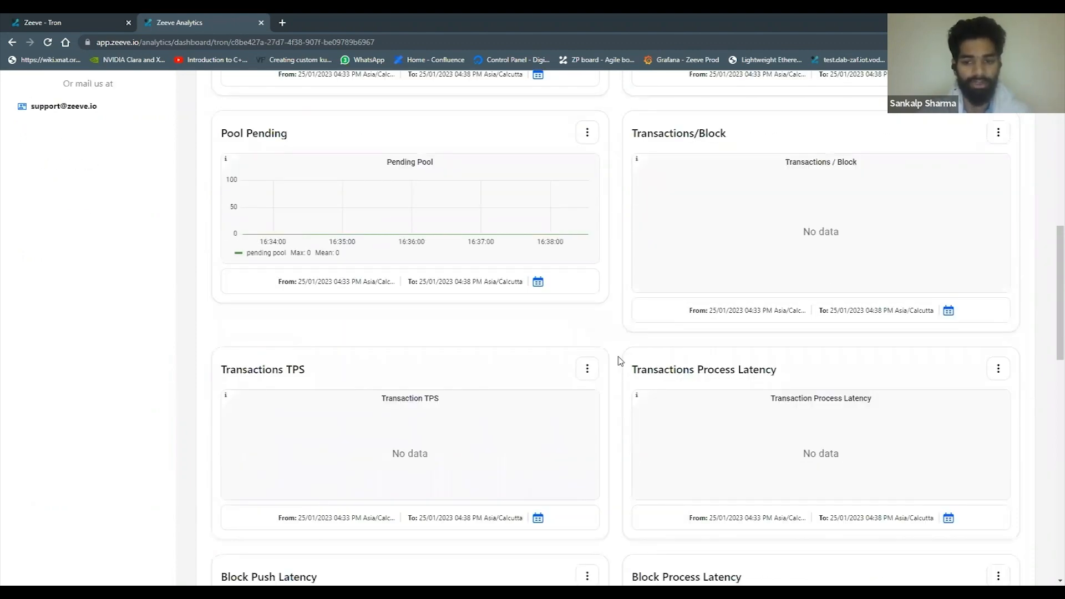
pyautogui.scroll(-1, 621, 361)
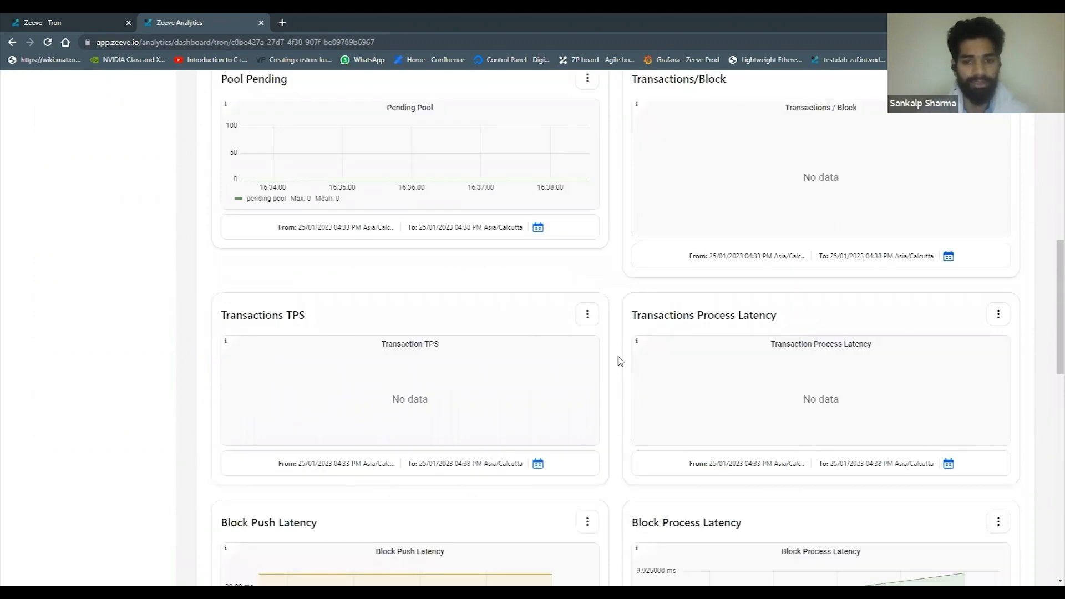
pyautogui.scroll(-1, 616, 359)
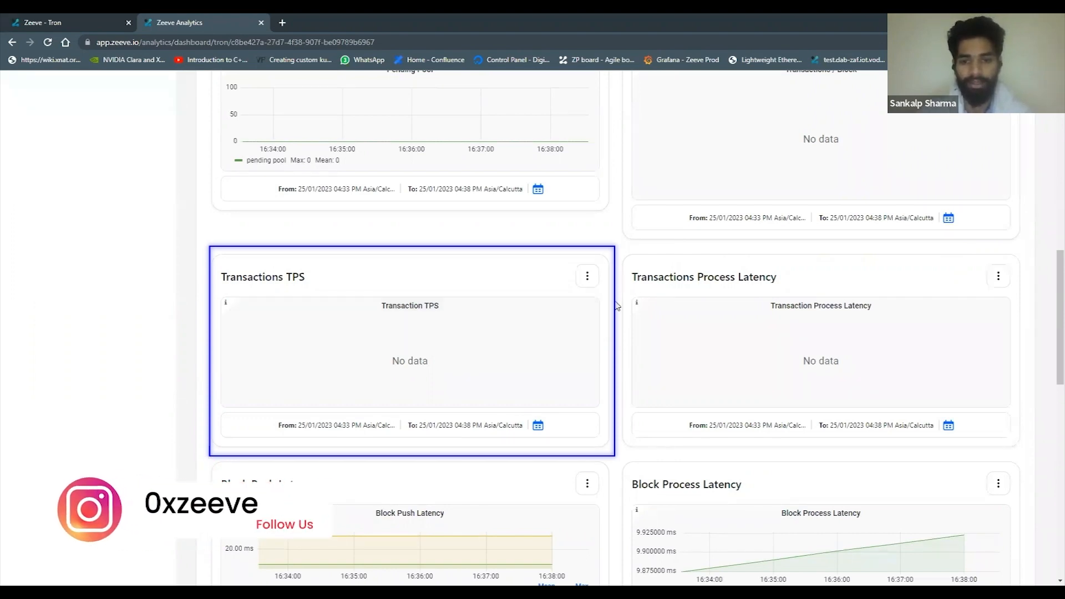
pyautogui.scroll(-2, 617, 306)
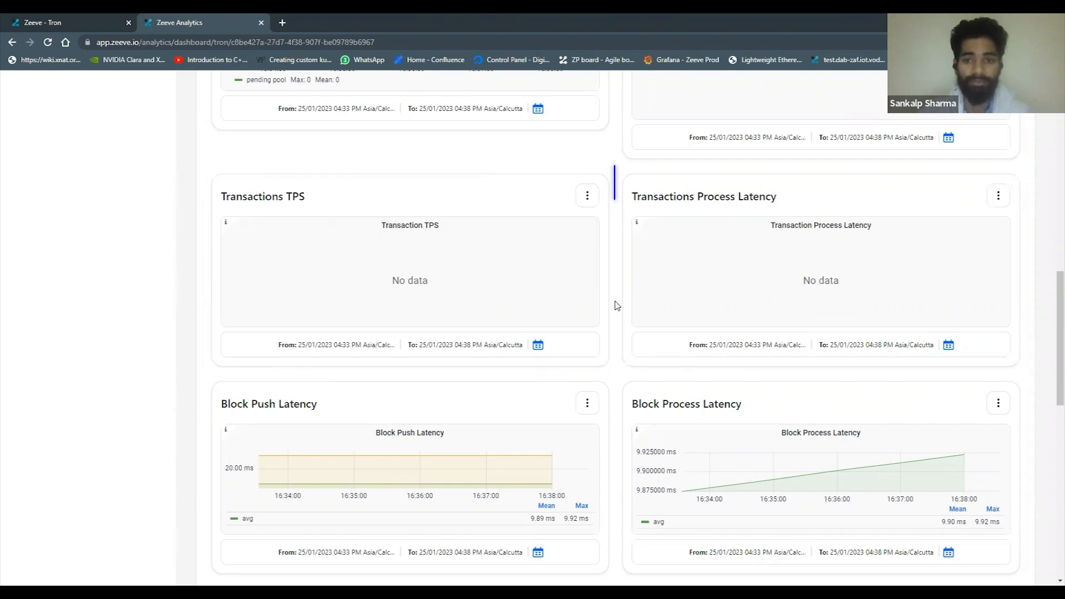
pyautogui.scroll(-1, 617, 306)
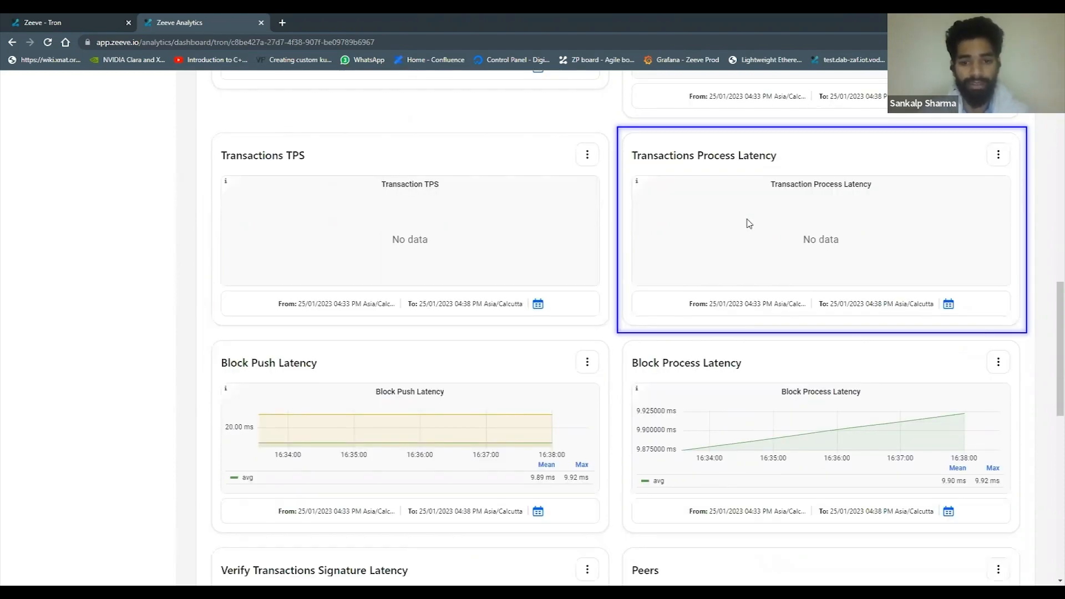
# - Examine block push latency, block process latency, signature verification latency and peers in the Tron metrics
pyautogui.scroll(-2, 603, 362)
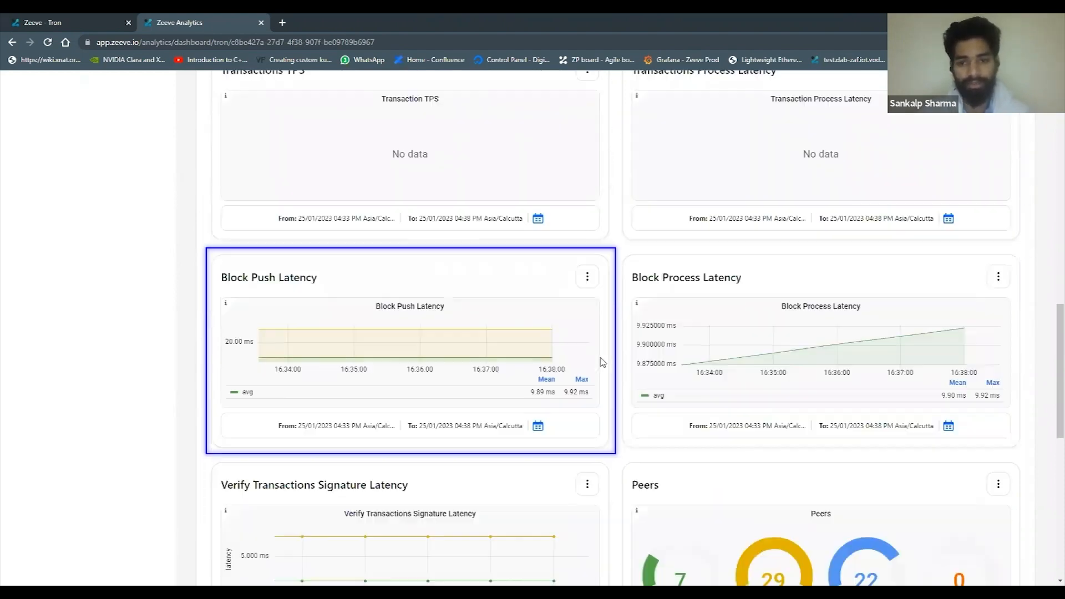
pyautogui.scroll(-2, 602, 362)
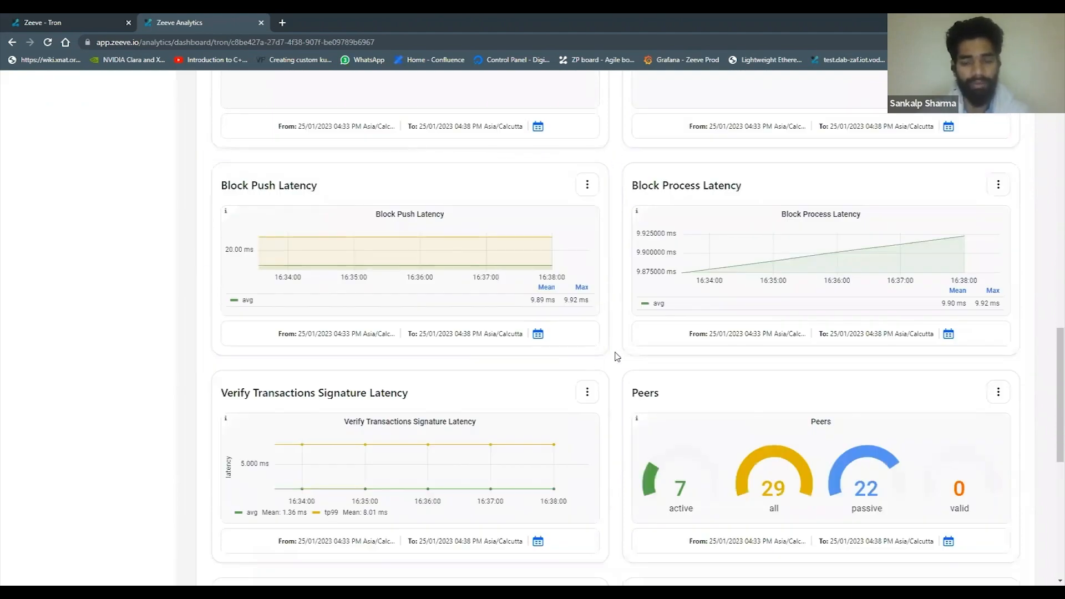
pyautogui.scroll(-1, 617, 356)
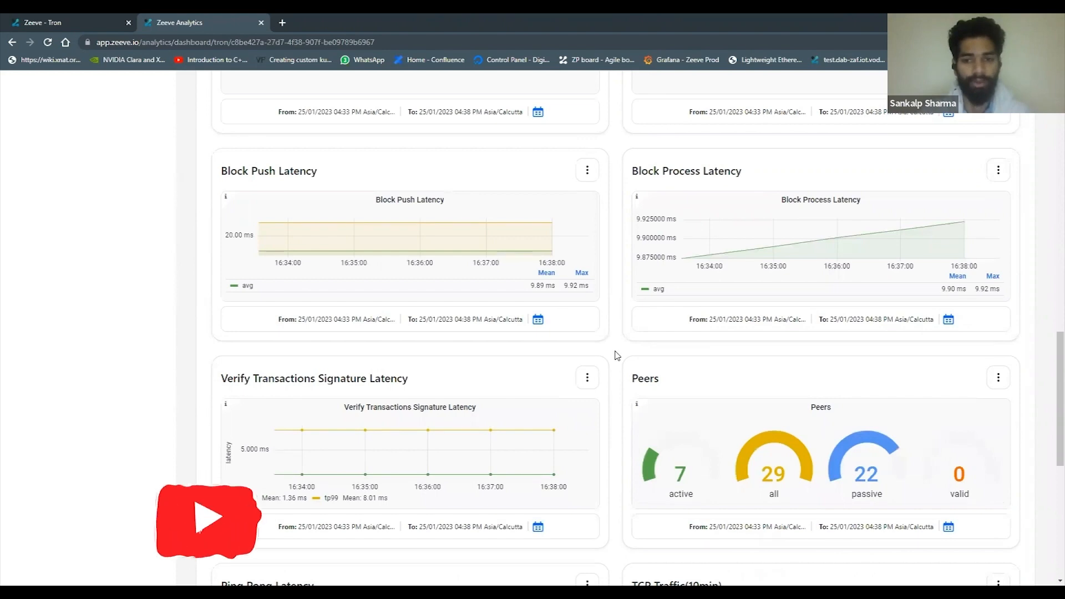
pyautogui.scroll(-1, 618, 355)
pyautogui.scroll(-1, 618, 355)
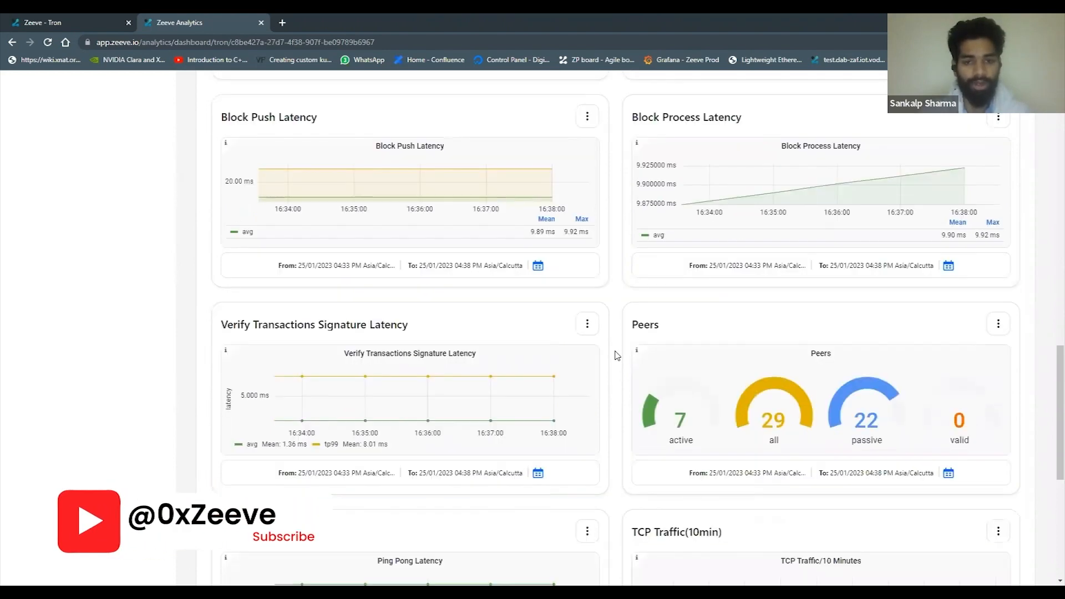
pyautogui.scroll(-1, 618, 355)
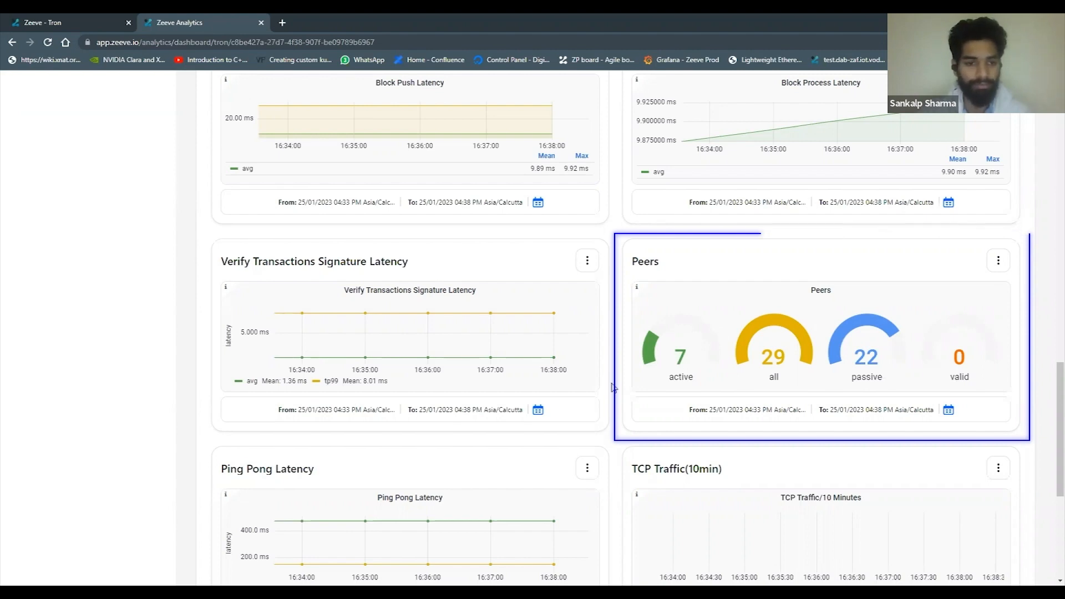
# - Examine the ping pong latency and the 10-minute TCP and UDP traffic, and return to the start of the Tron metrics
pyautogui.scroll(-1, 614, 387)
pyautogui.scroll(-2, 614, 387)
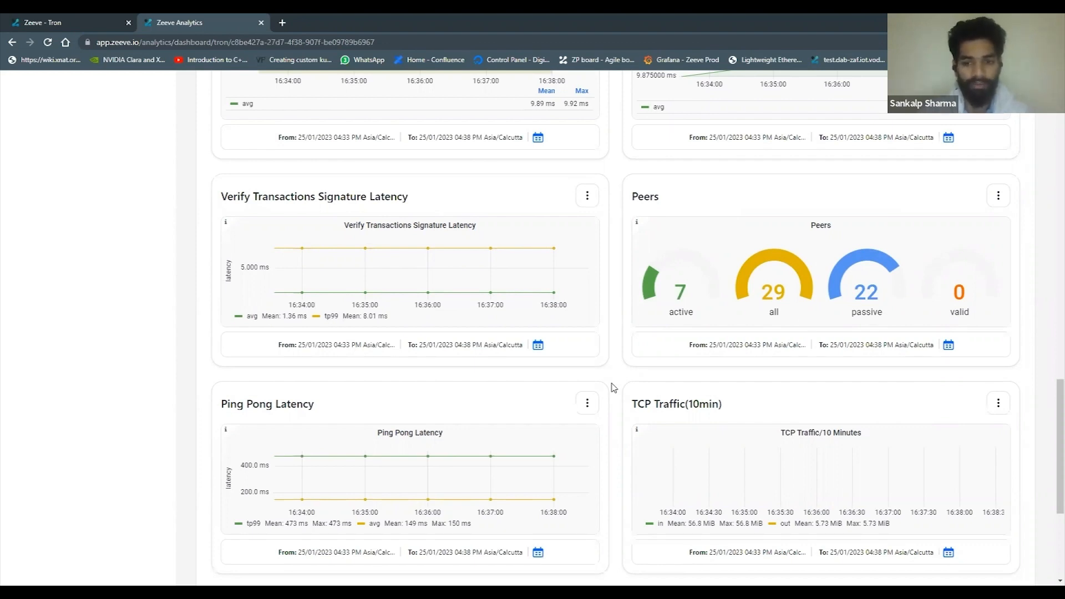
pyautogui.scroll(-1, 613, 387)
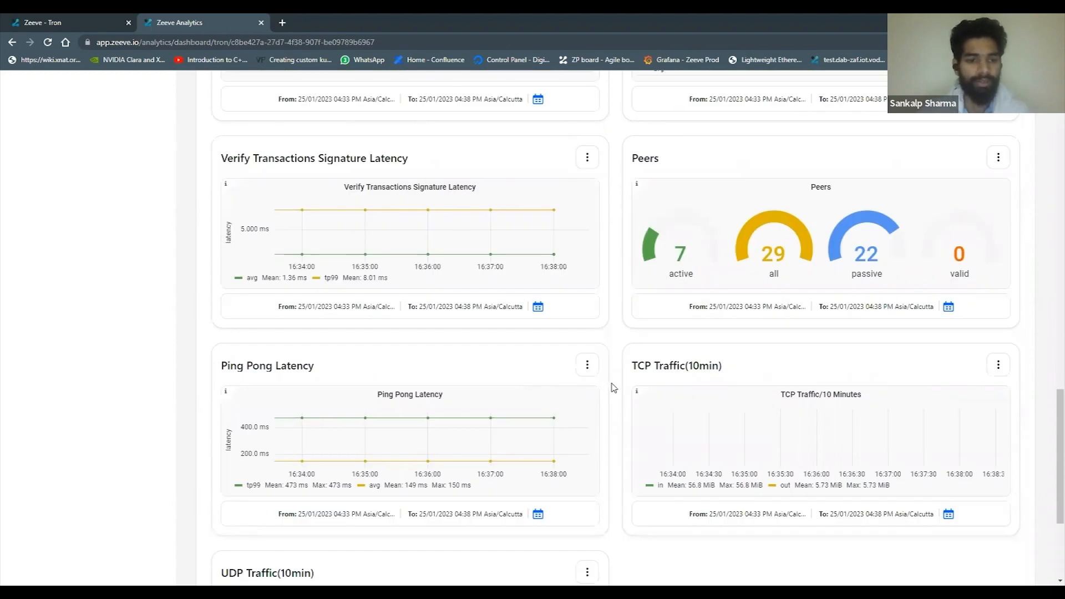
pyautogui.scroll(-3, 613, 387)
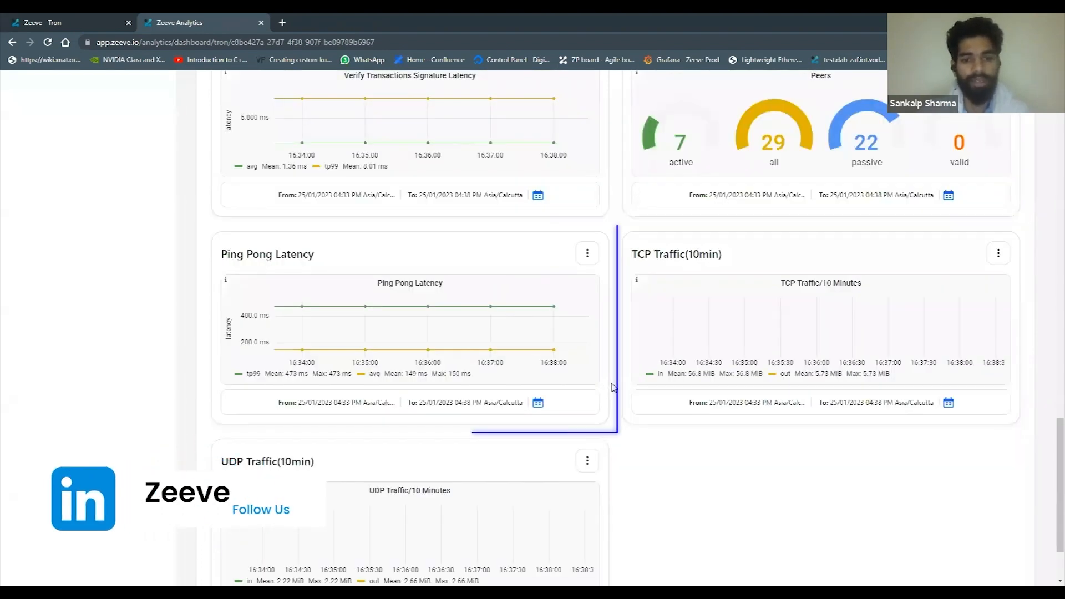
pyautogui.scroll(-1, 613, 387)
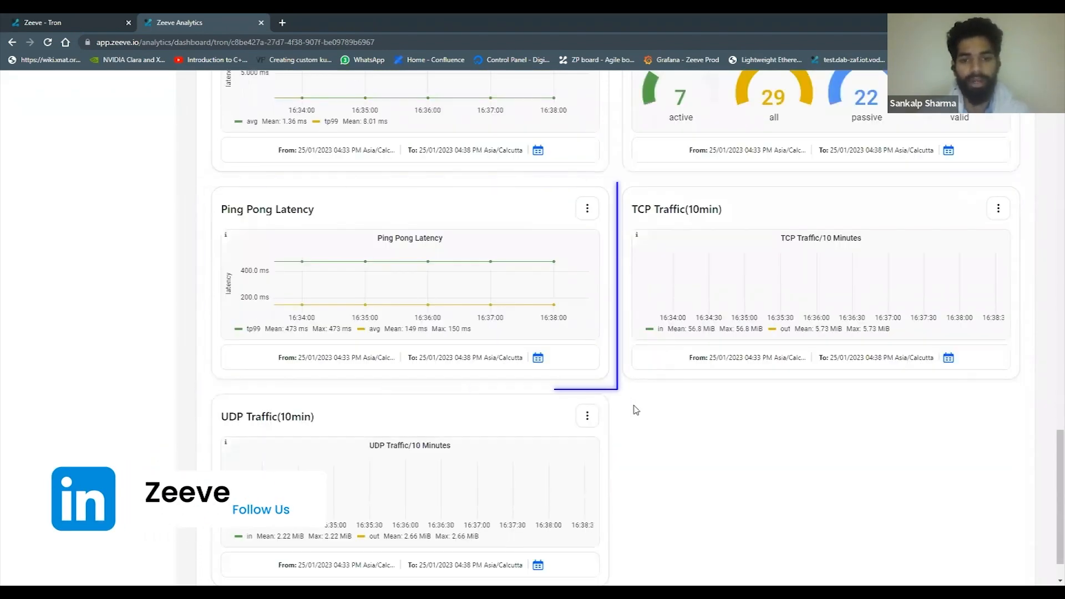
pyautogui.scroll(-1, 634, 409)
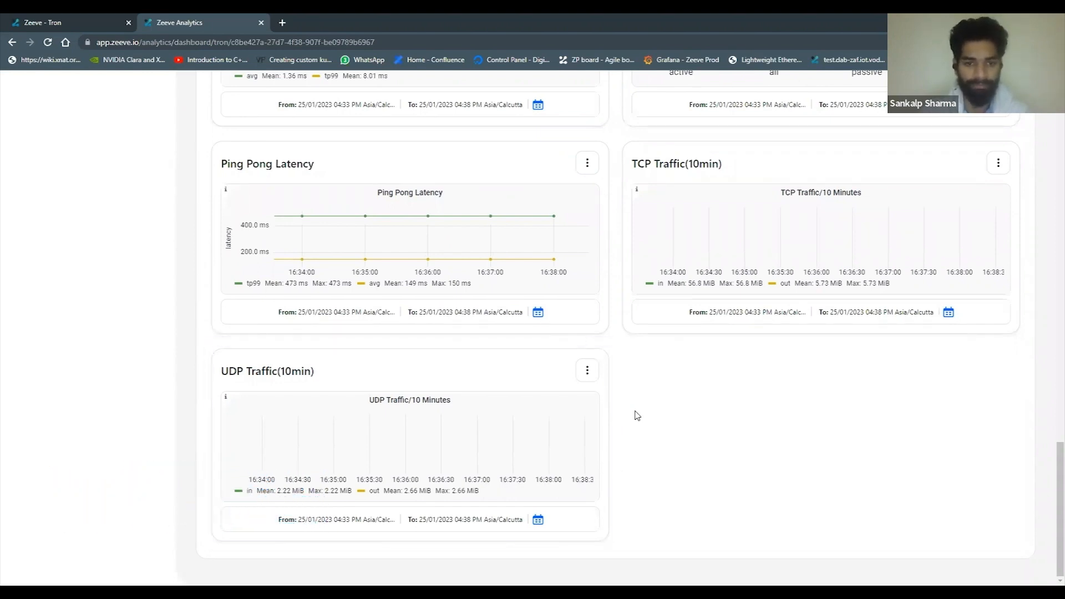
pyautogui.scroll(10, 637, 416)
pyautogui.scroll(10, 637, 416)
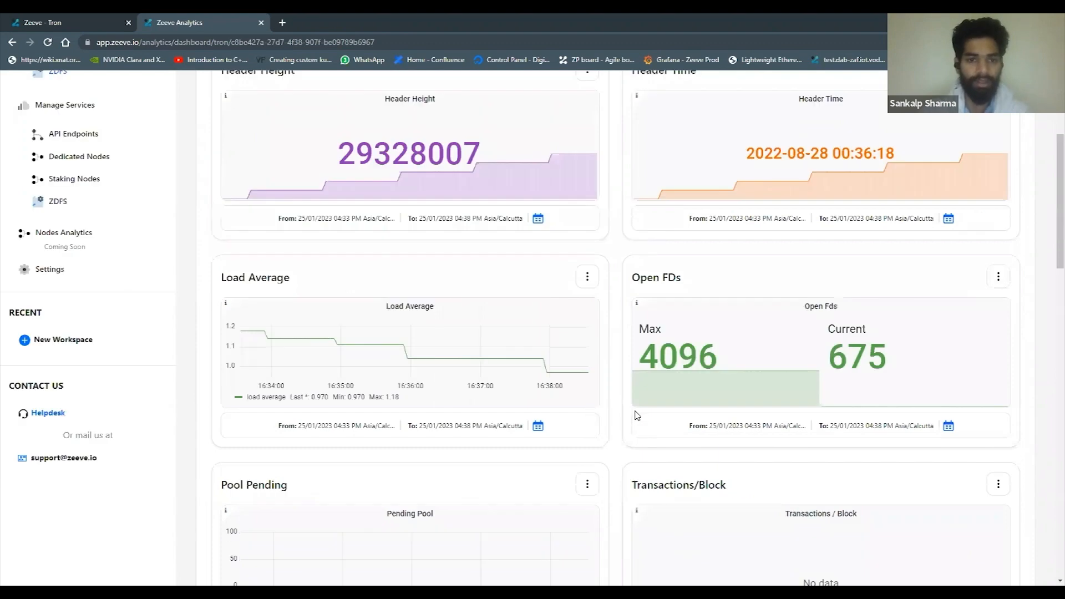
pyautogui.scroll(4, 530, 153)
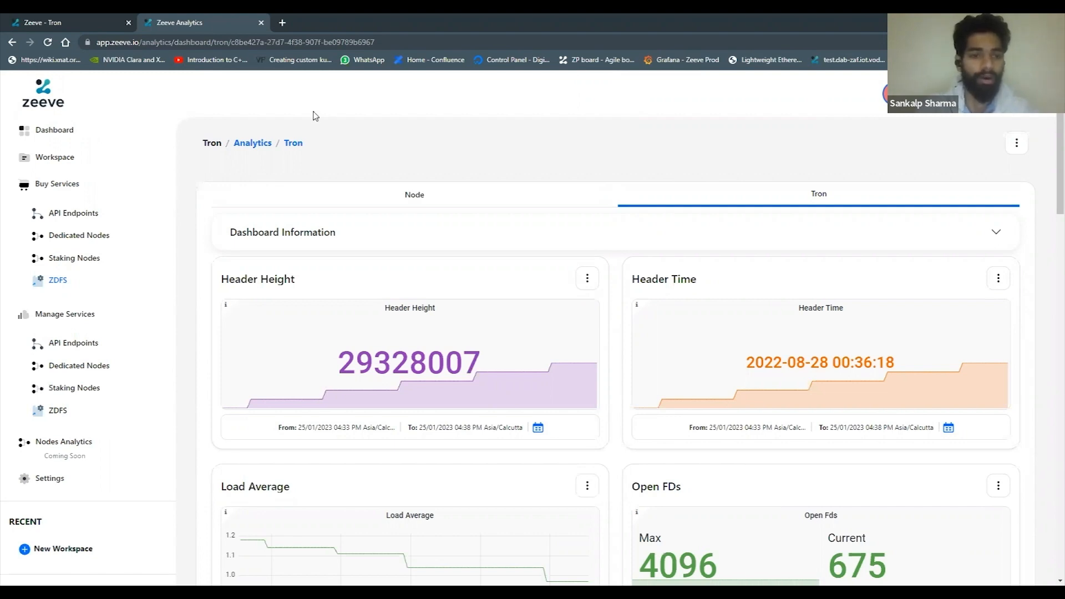
# - Review Tron-Network's node info, endpoints and connection snippet, and return to the list of managed dedicated networks
pyautogui.click(83, 21)
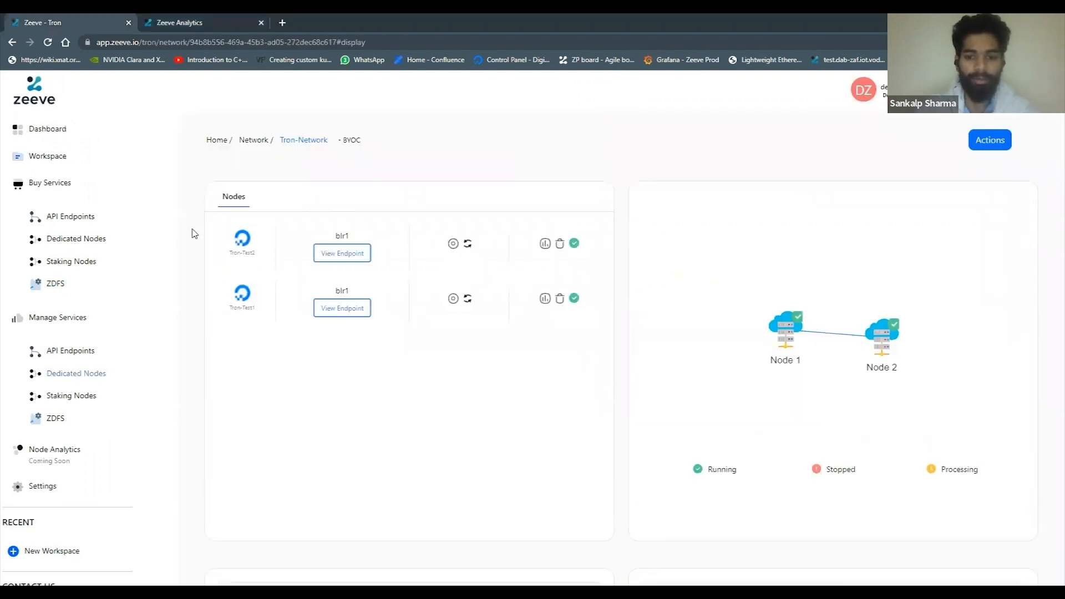
pyautogui.scroll(-5, 194, 233)
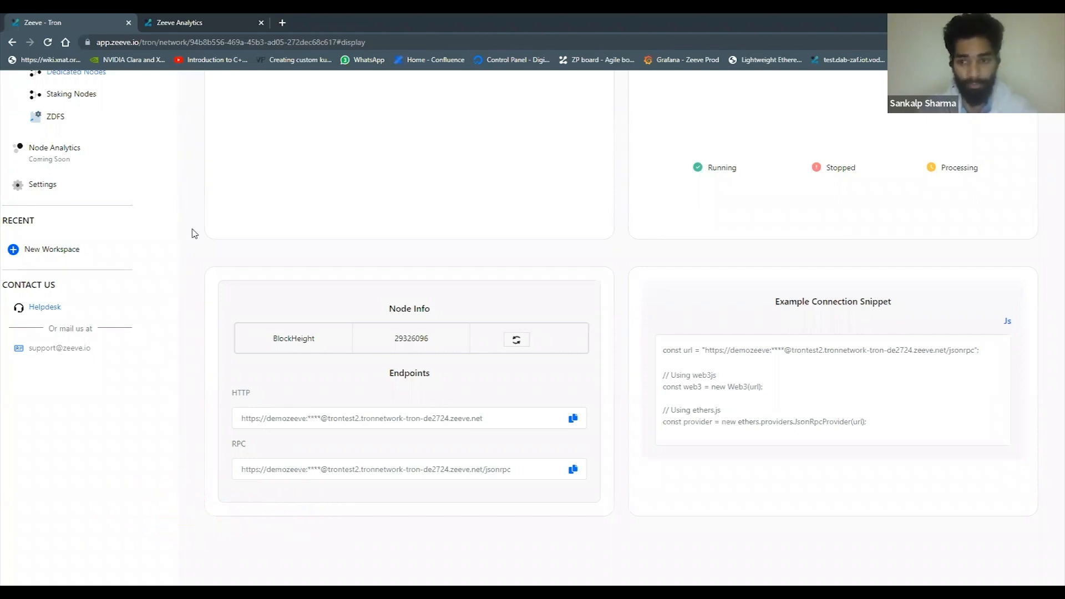
pyautogui.scroll(5, 194, 233)
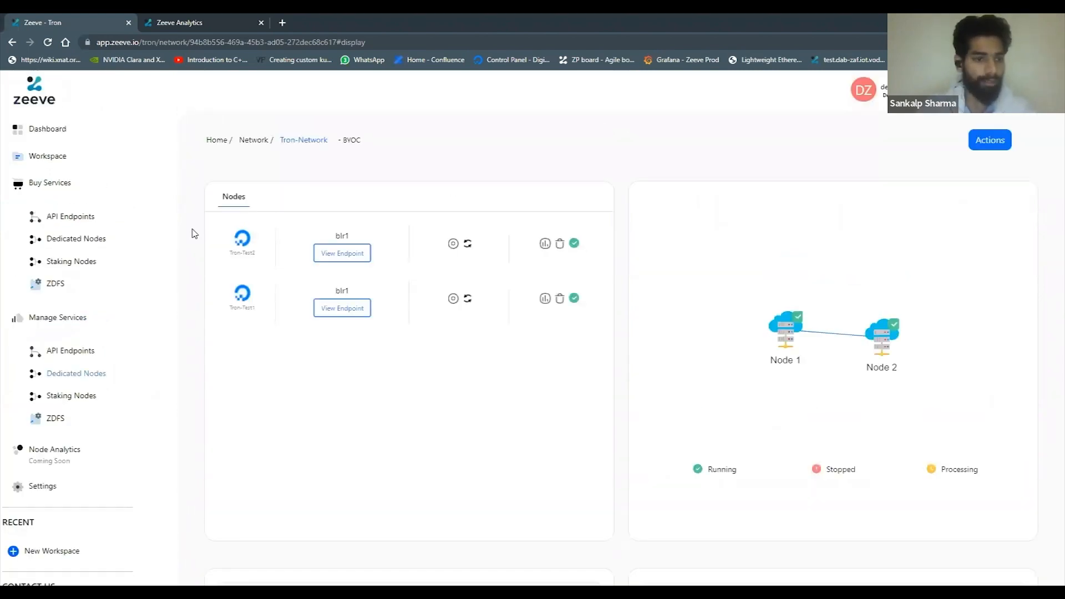
pyautogui.click(99, 380)
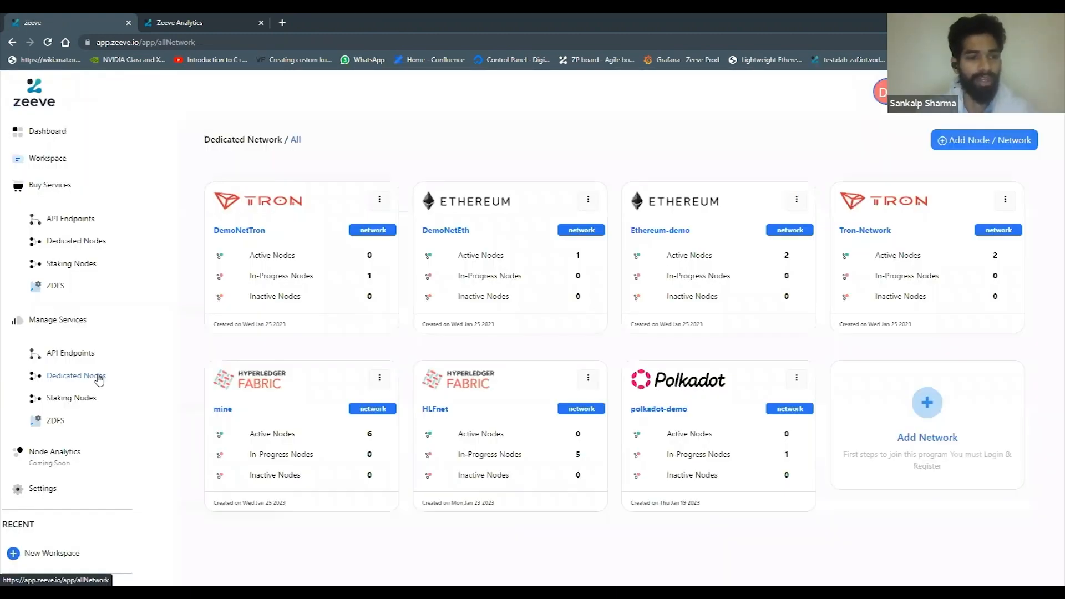